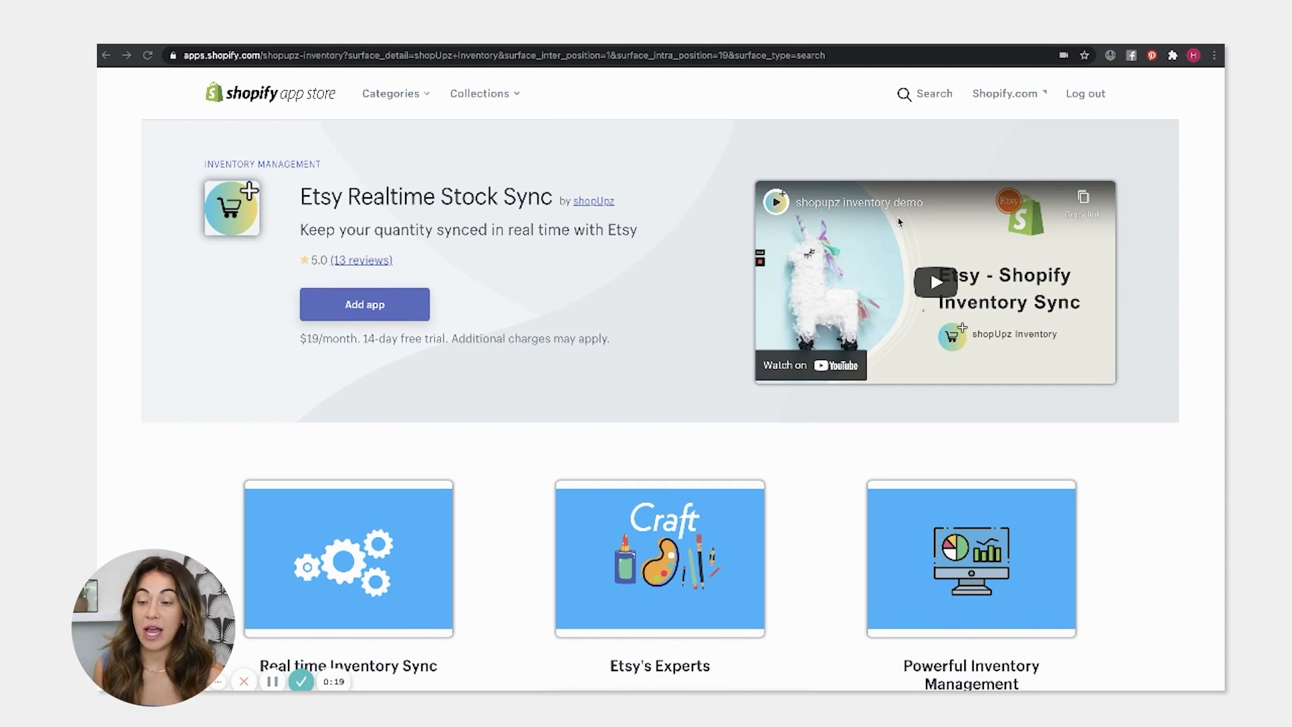
Step: Switch to the tab with the shopUpz Inventory page of Etsy and Shopify stock per SKU
left_click(406, 45)
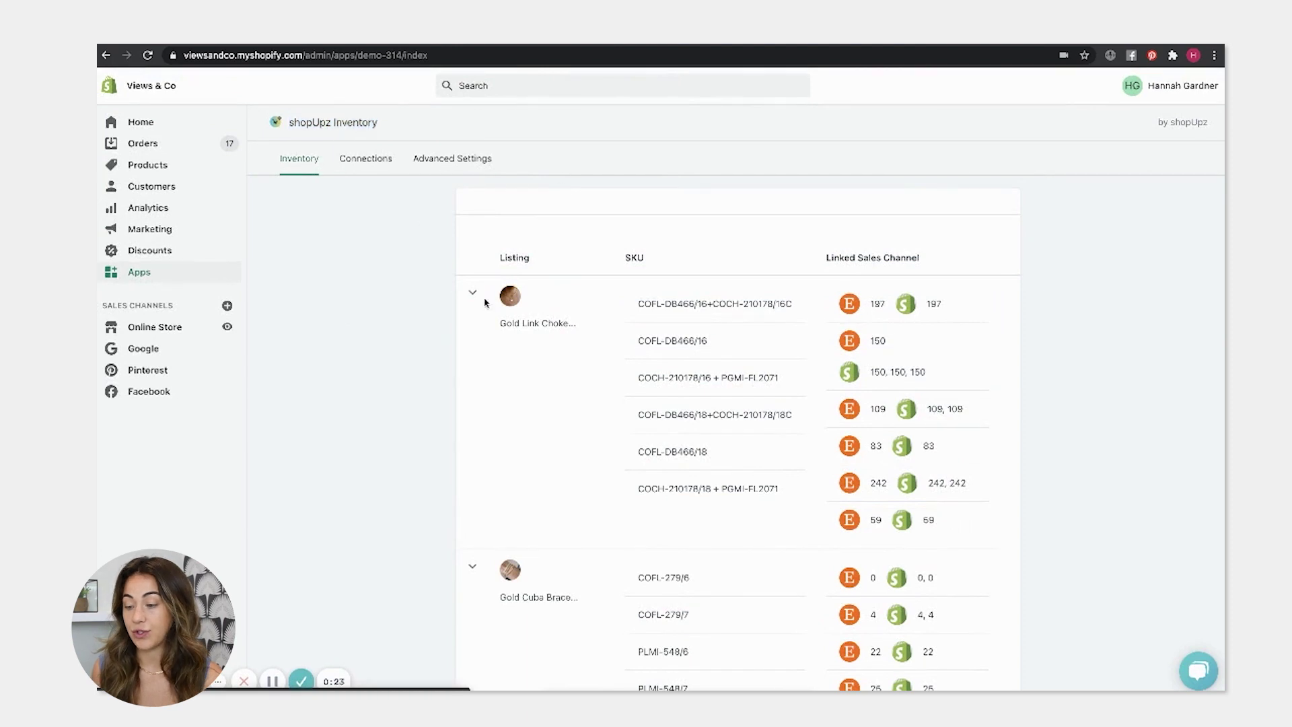
Step: Reload the shopUpz Inventory table and scroll to check matching counts, e.g. PLL-8.4 at 47
left_click(412, 159)
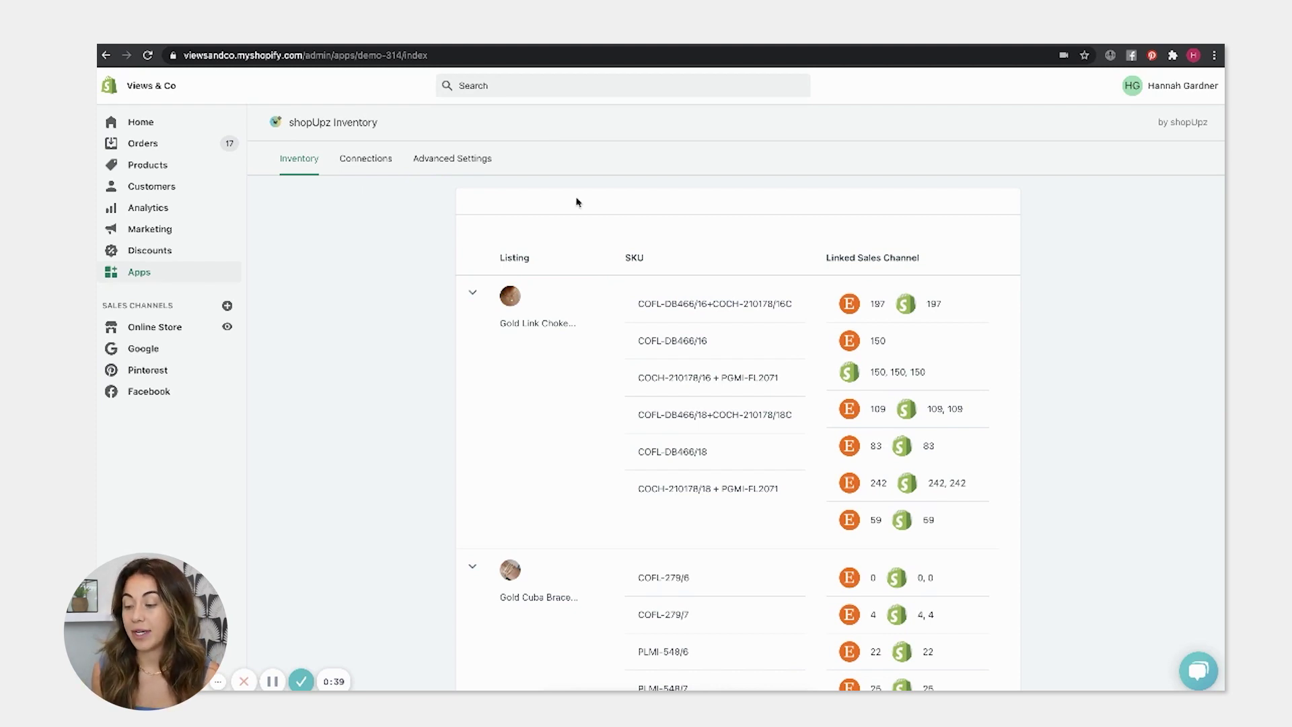
scroll(842, 384, "down", 3)
scroll(842, 387, "down", 15)
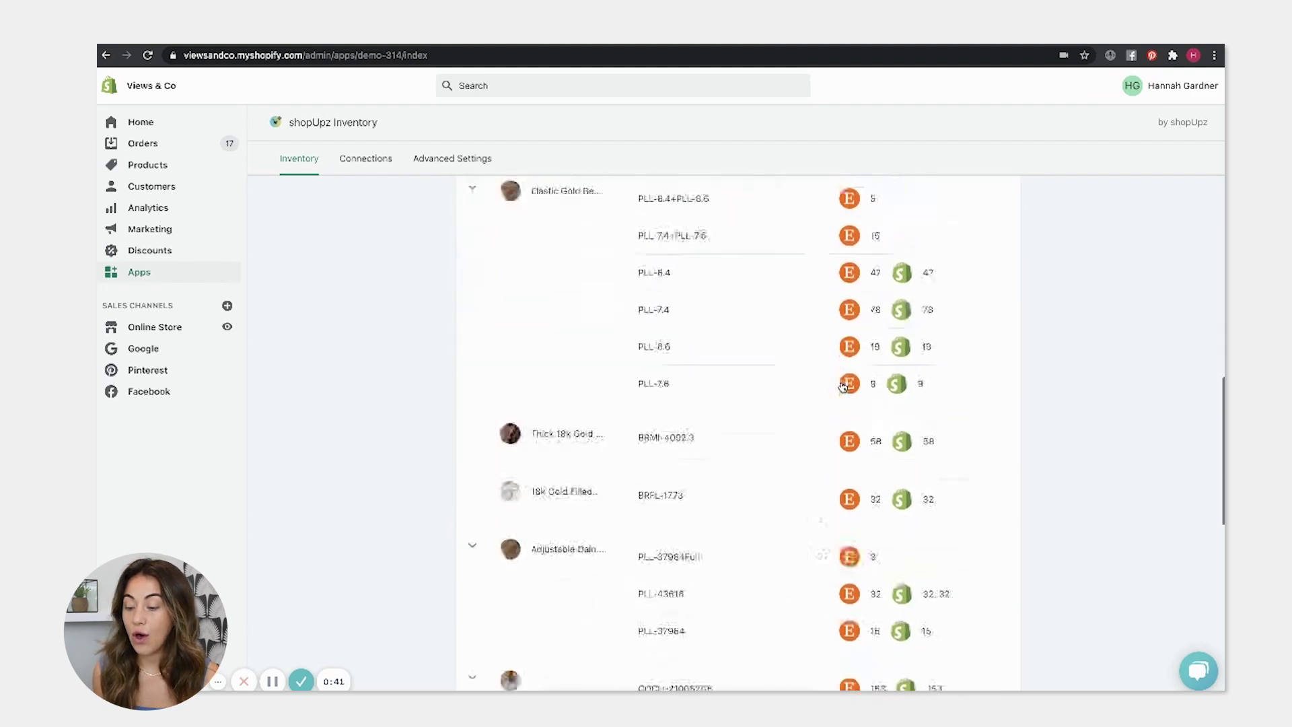
scroll(843, 387, "up", 20)
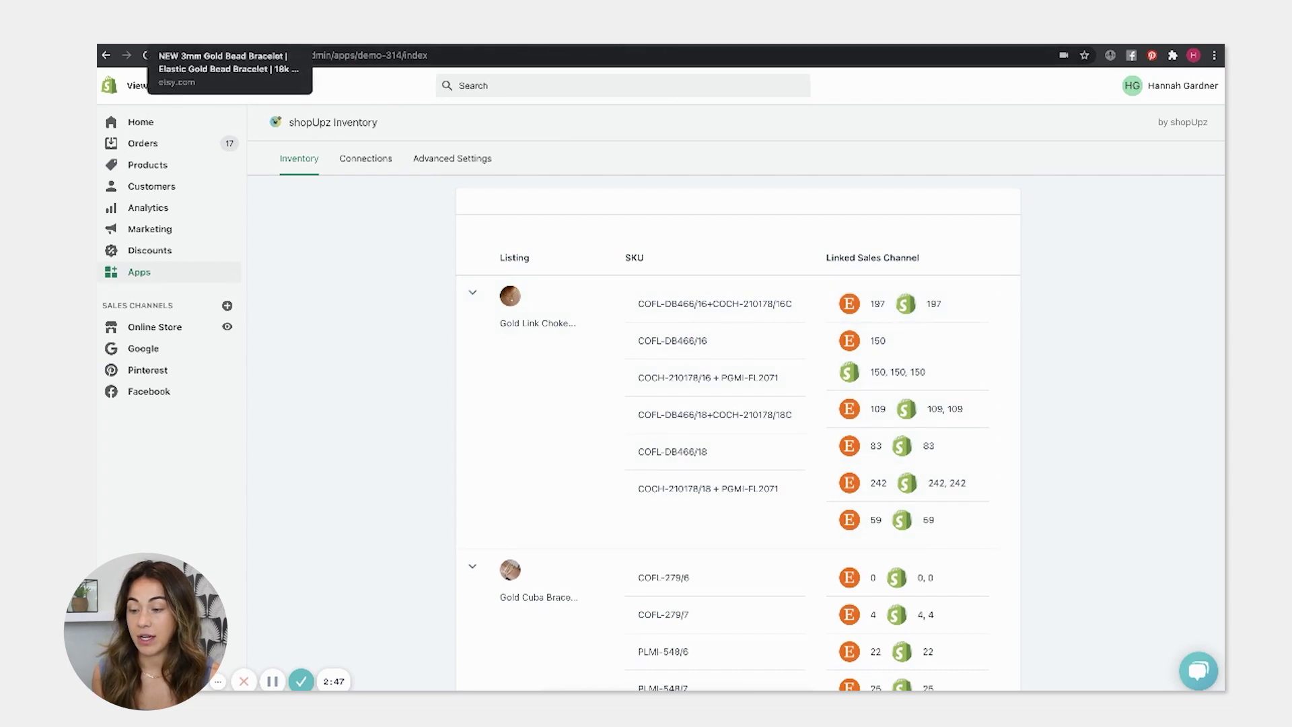
Step: Scroll to the Gold Cuba Bracelet rows and select the SKU COFL-279/6 to copy it
key("ctrl+Tab")
key("ctrl+shift+Tab")
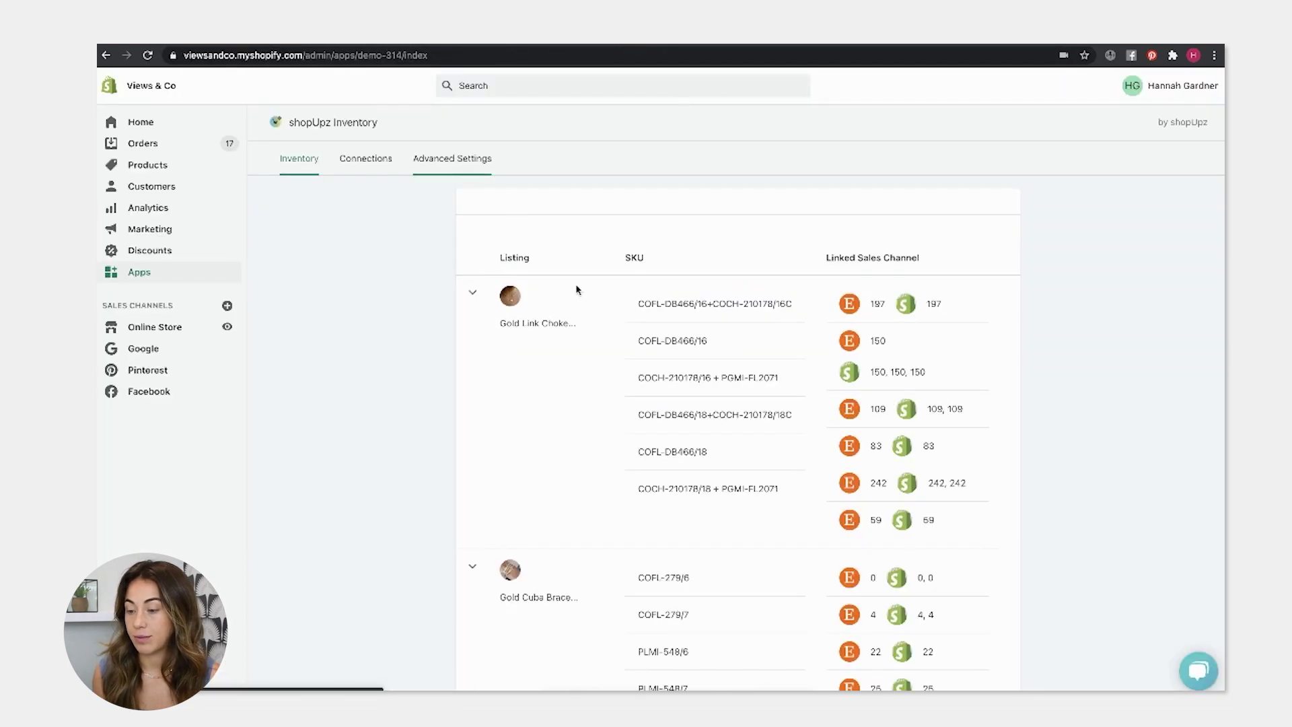
scroll(597, 319, "down", 2)
scroll(598, 319, "down", 3)
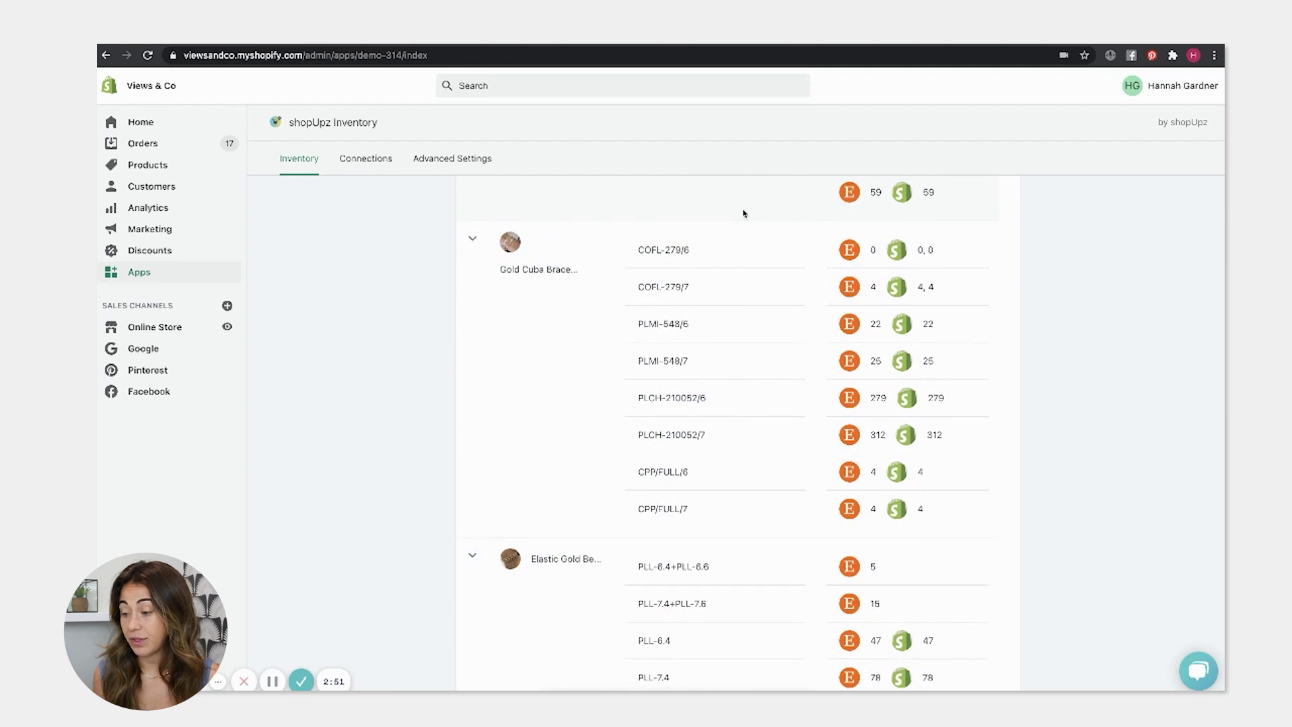
scroll(740, 212, "down", 1)
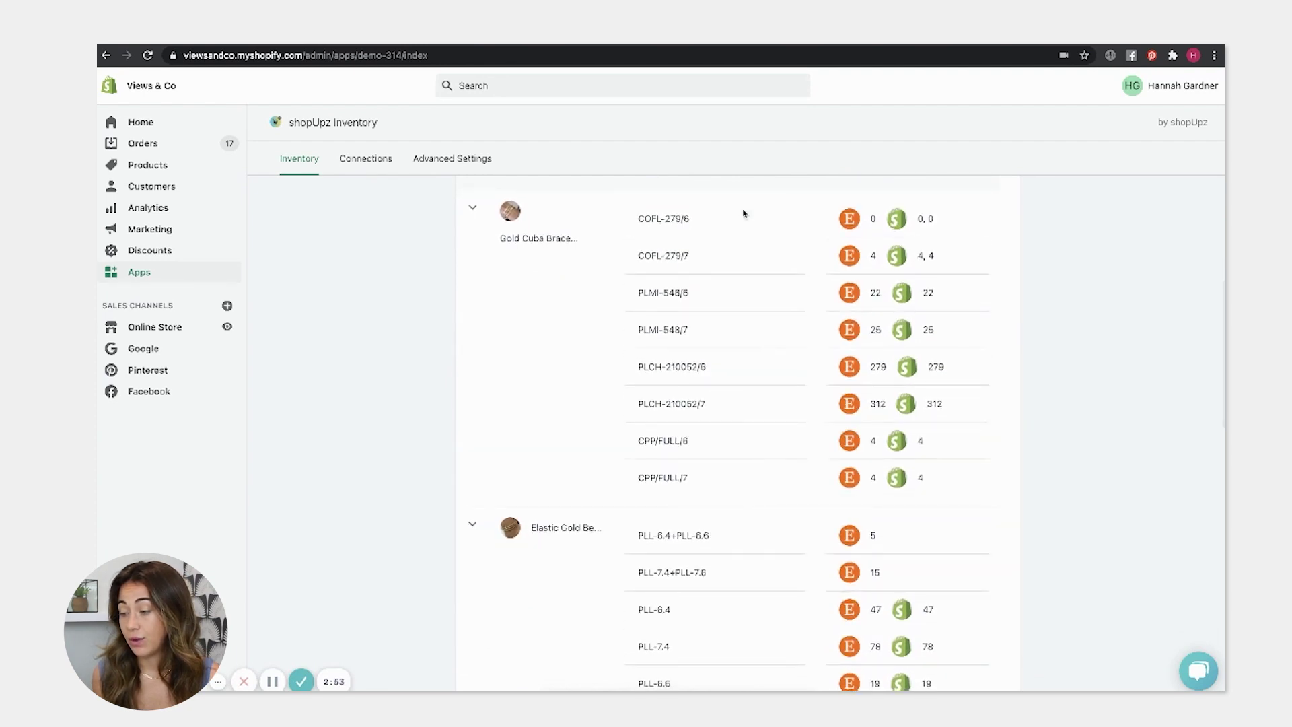
scroll(706, 213, "up", 1)
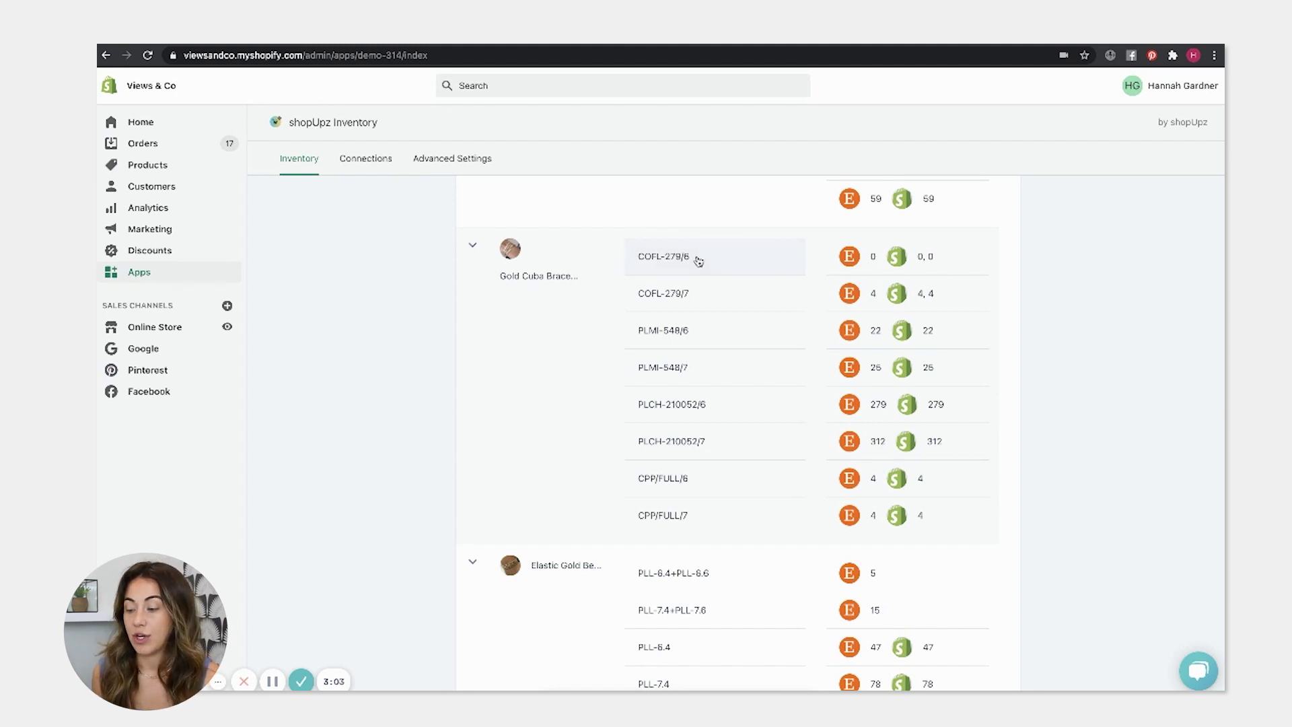
left_click_drag(695, 256, 641, 262)
key("ctrl+c")
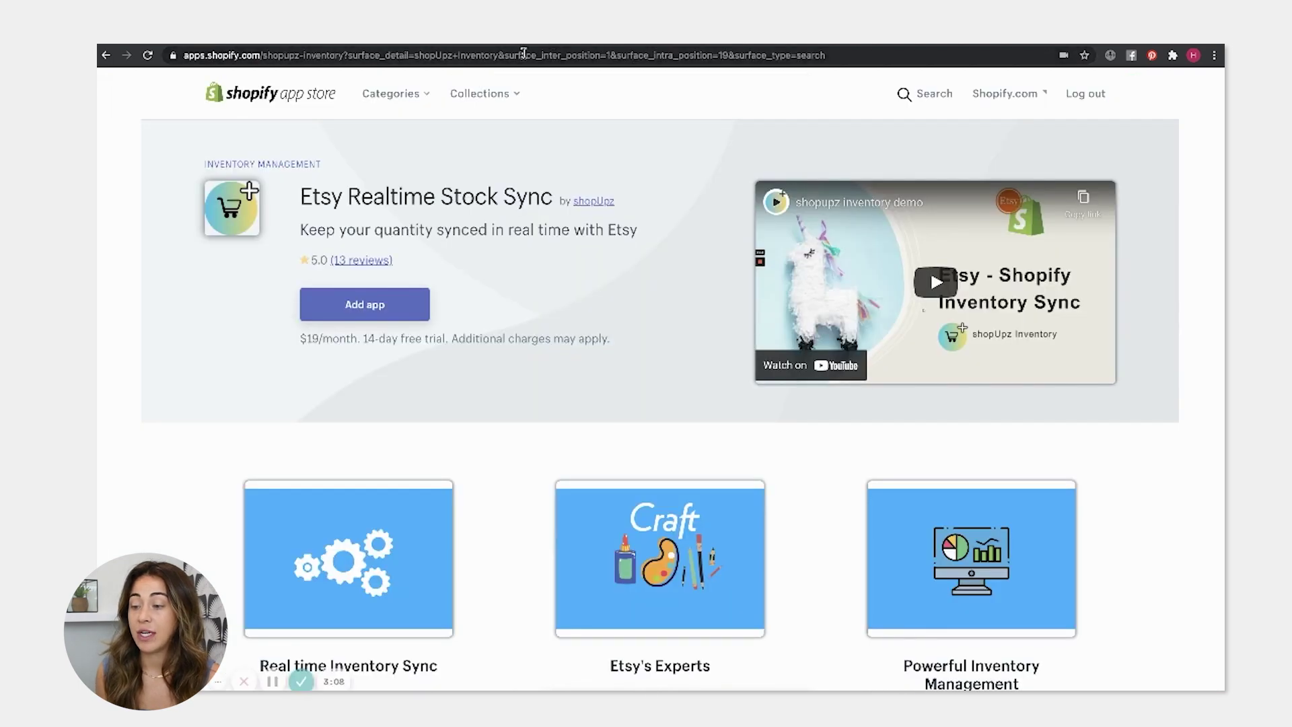
left_click(523, 54)
Step: Go to shopify.com, filter products by COFL-279/6, and open Al La Cuban + Rope + Herringbone
type("sho")
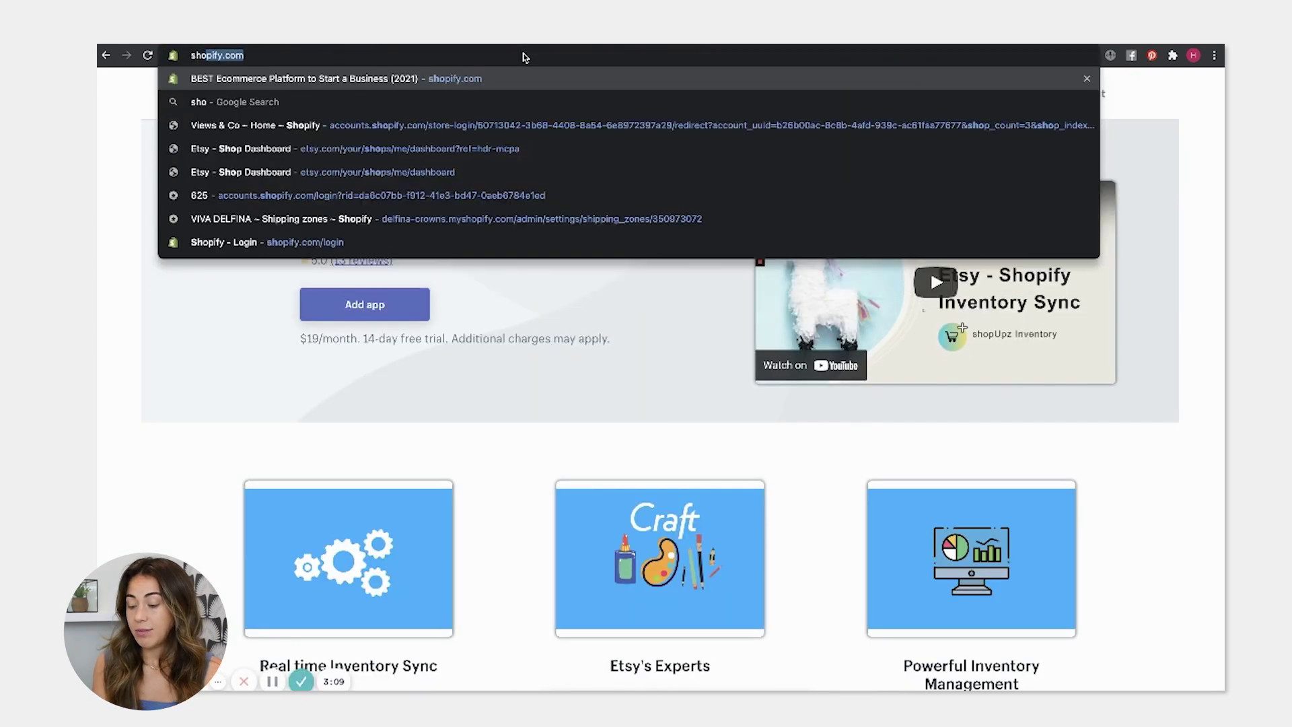
type("pify")
key("Return")
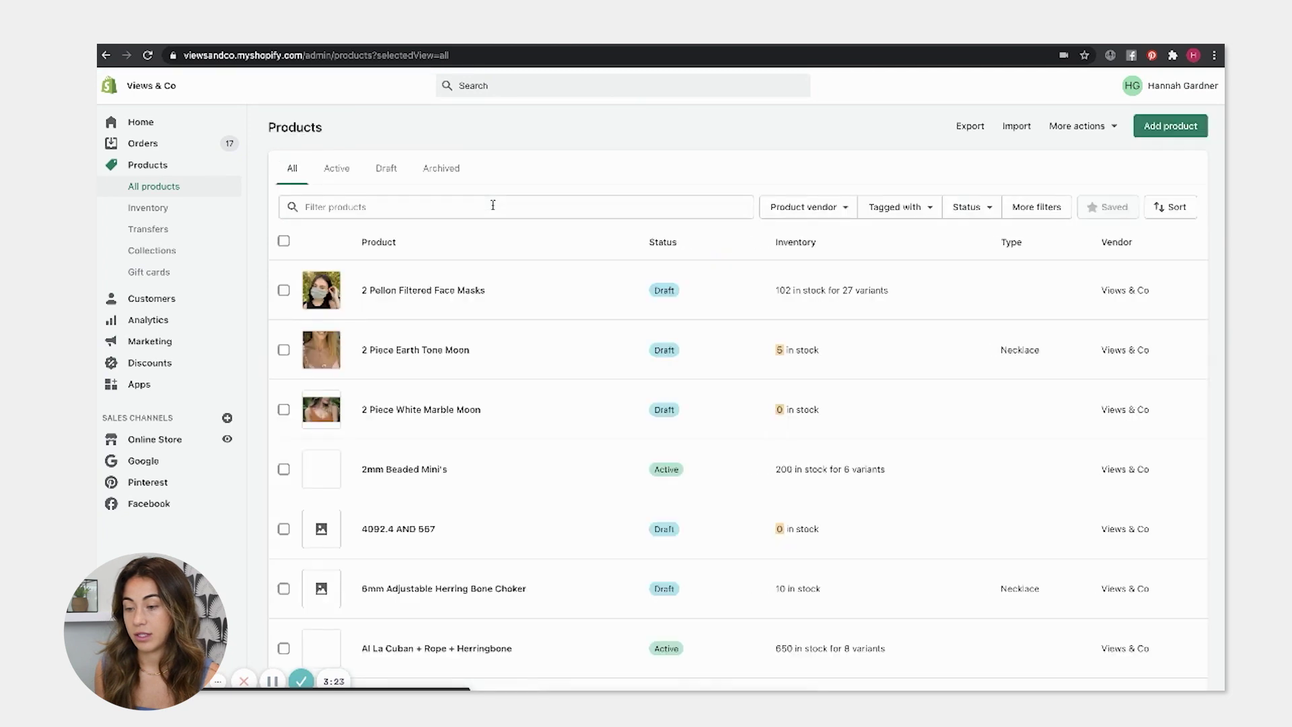
left_click(492, 205)
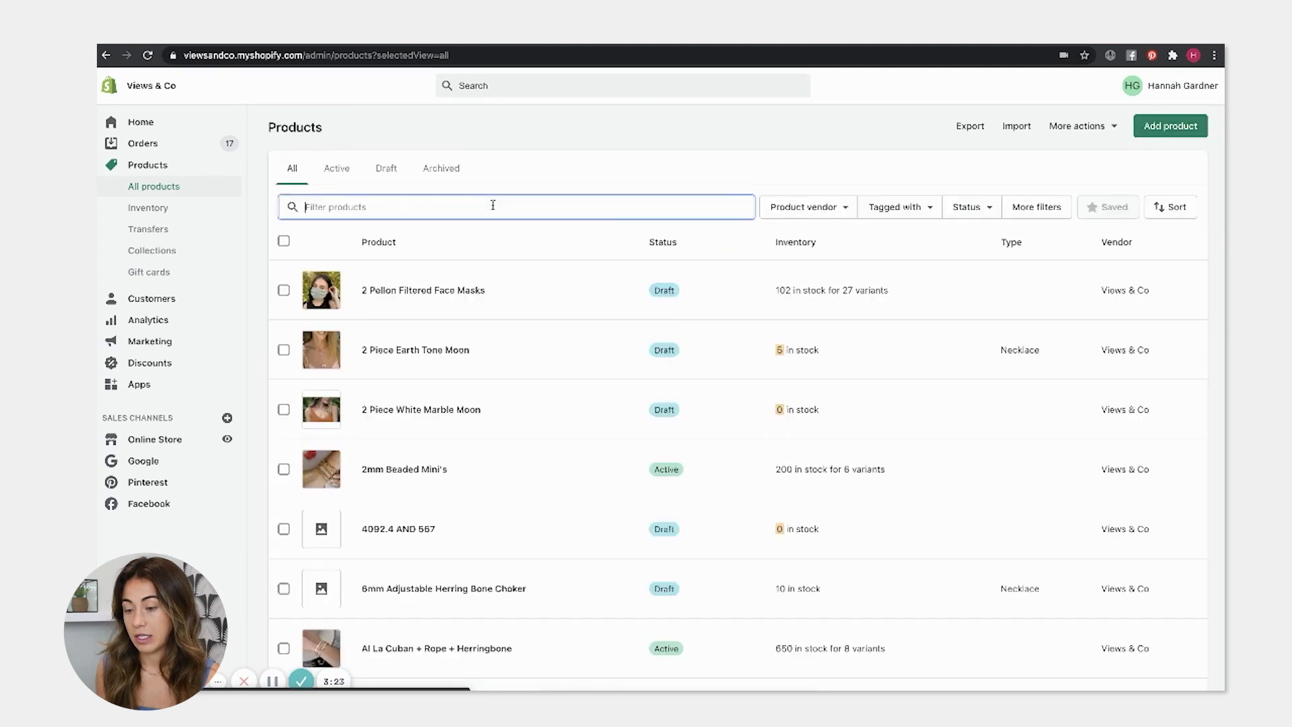
key("ctrl+v")
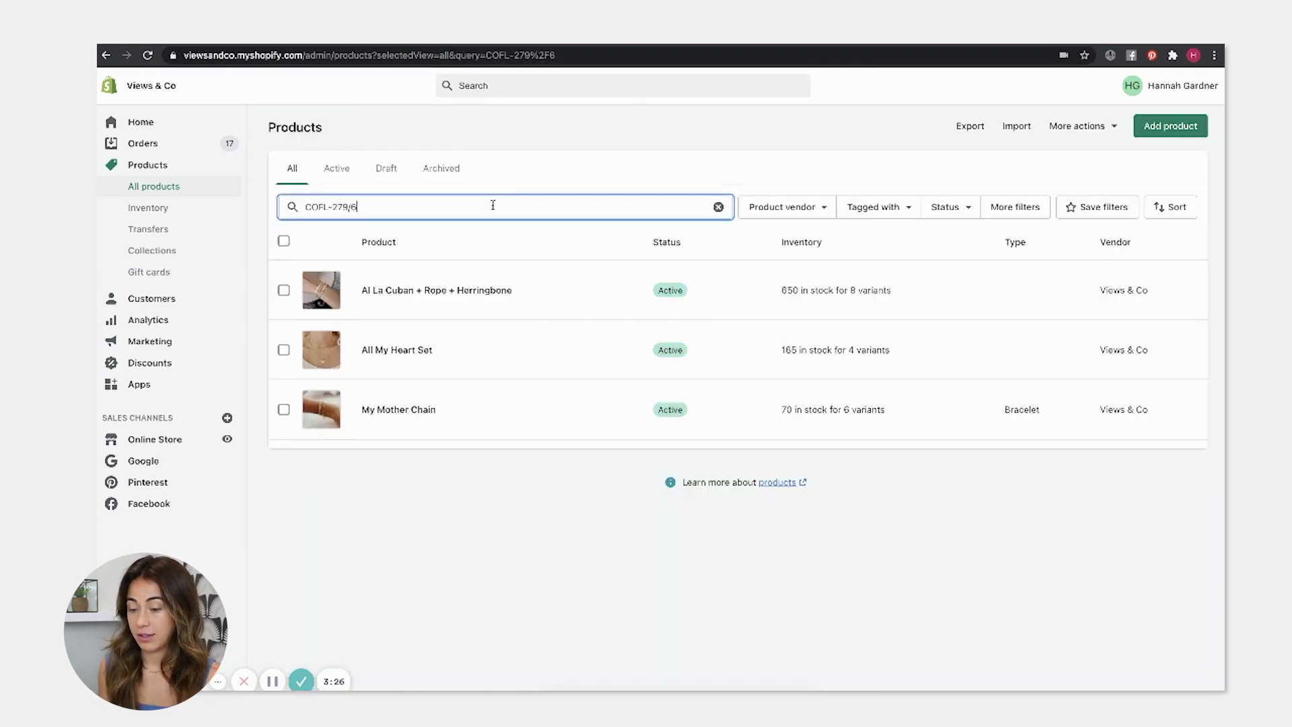
left_click(433, 296)
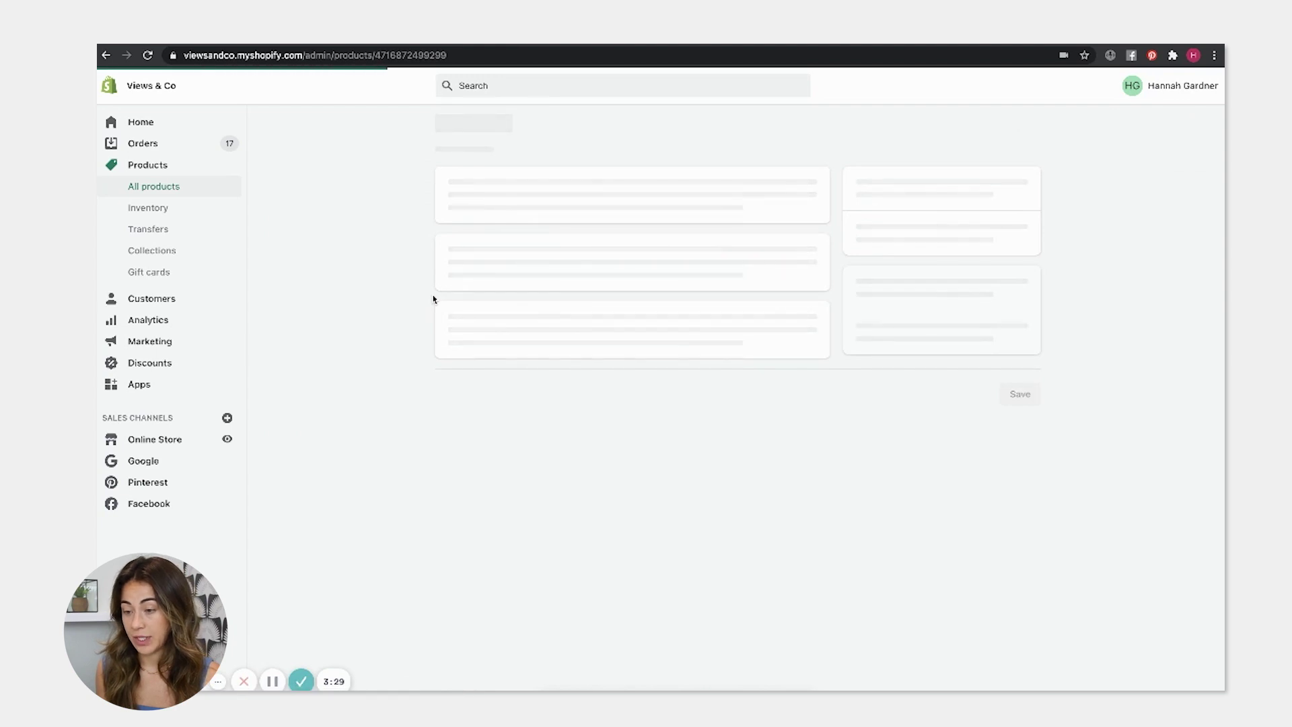
Step: Open the product's 6 / Cuban Only variant
scroll(434, 299, "down", 6)
scroll(433, 299, "down", 6)
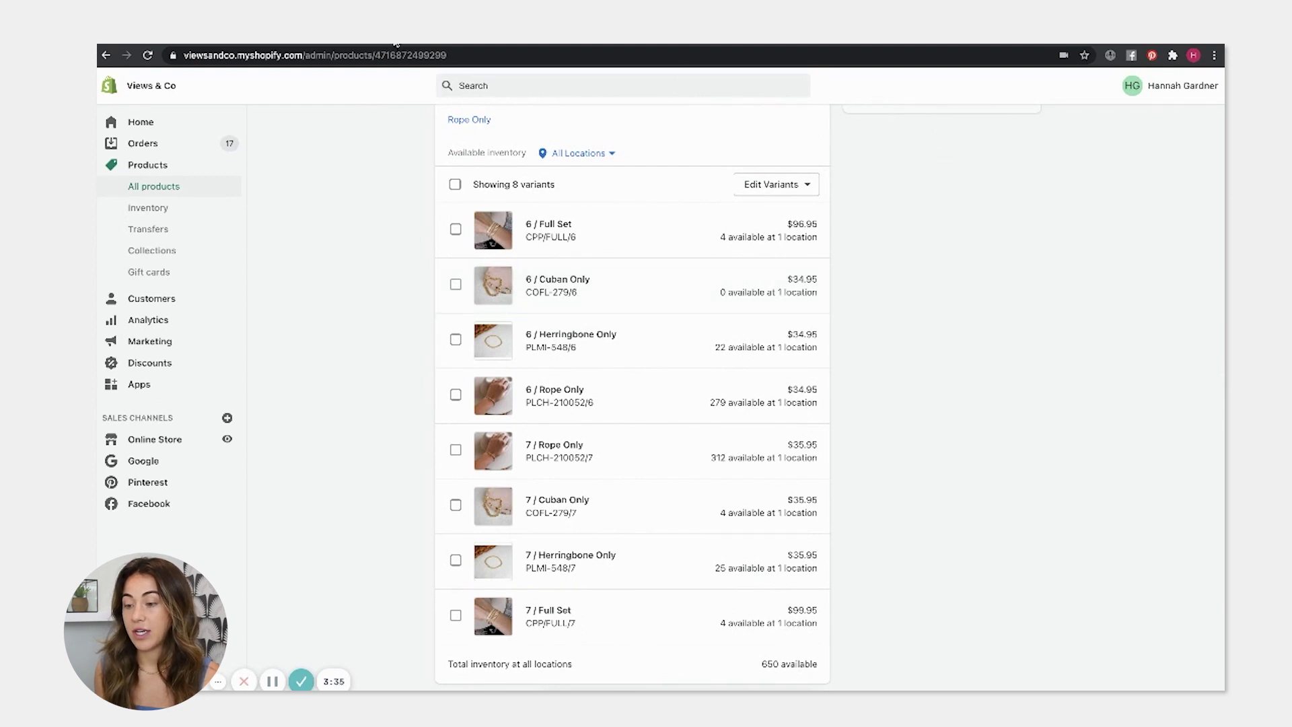
left_click(655, 272)
scroll(875, 390, "down", 3)
scroll(867, 392, "down", 2)
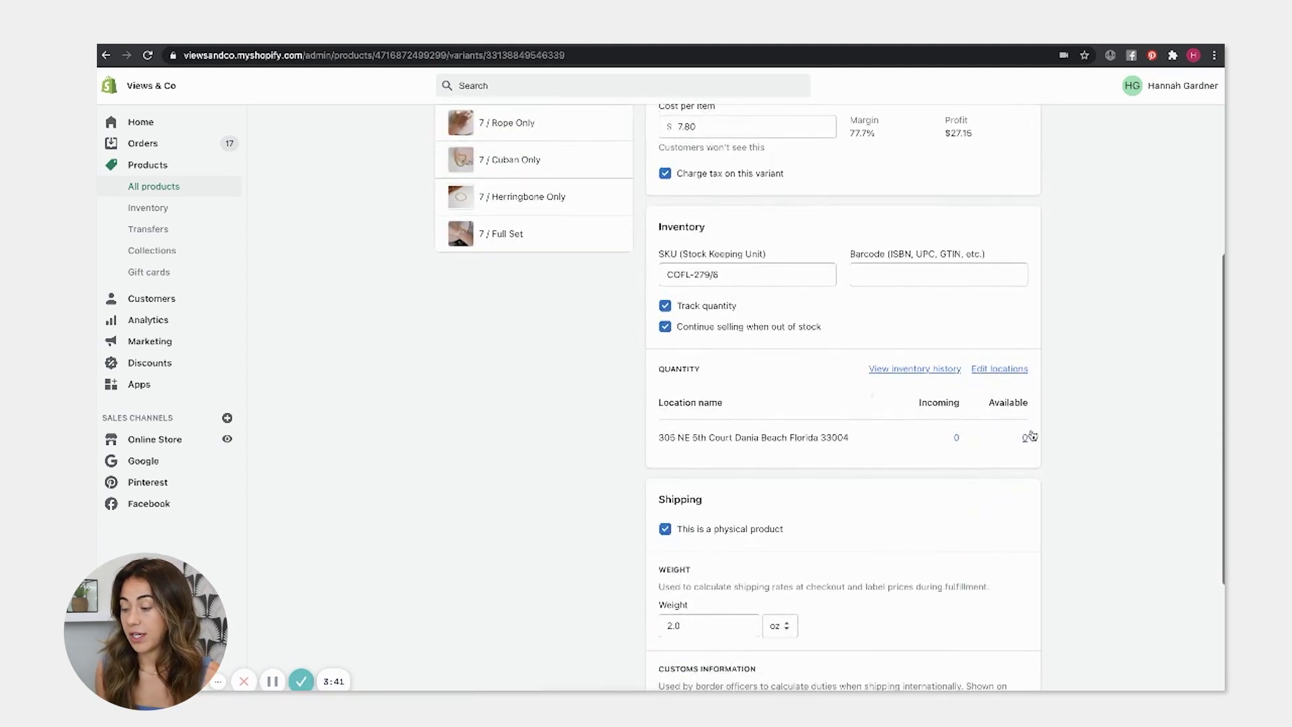
Step: Adjust the variant's available stock by 5, save, and select its SKU COFL-279/6
left_click(1024, 437)
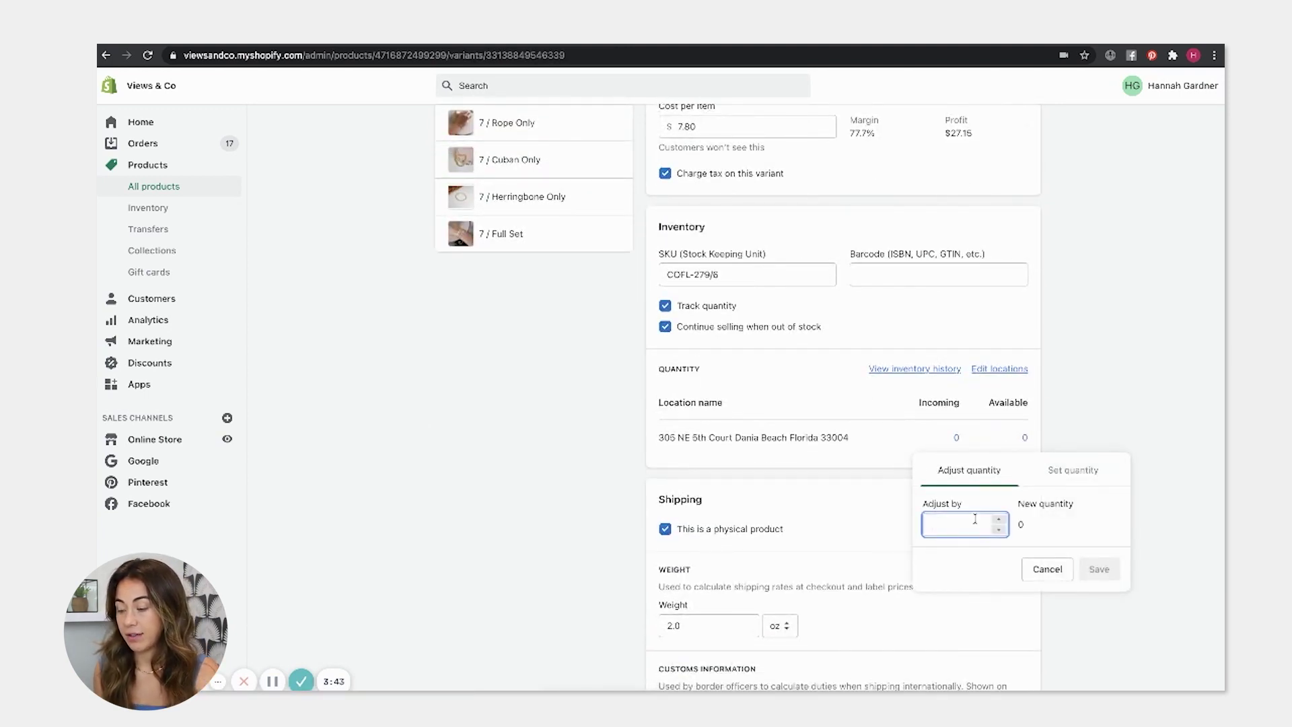
type("5")
left_click(1098, 569)
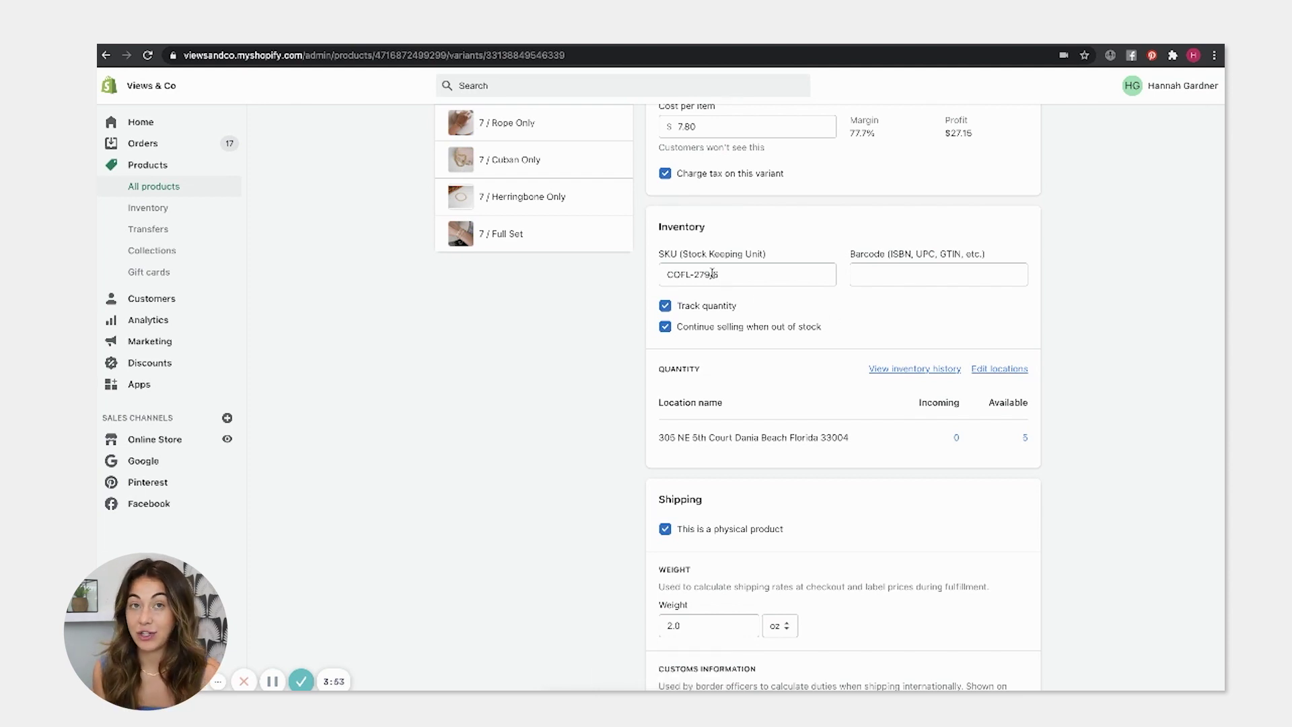
triple_click(713, 274)
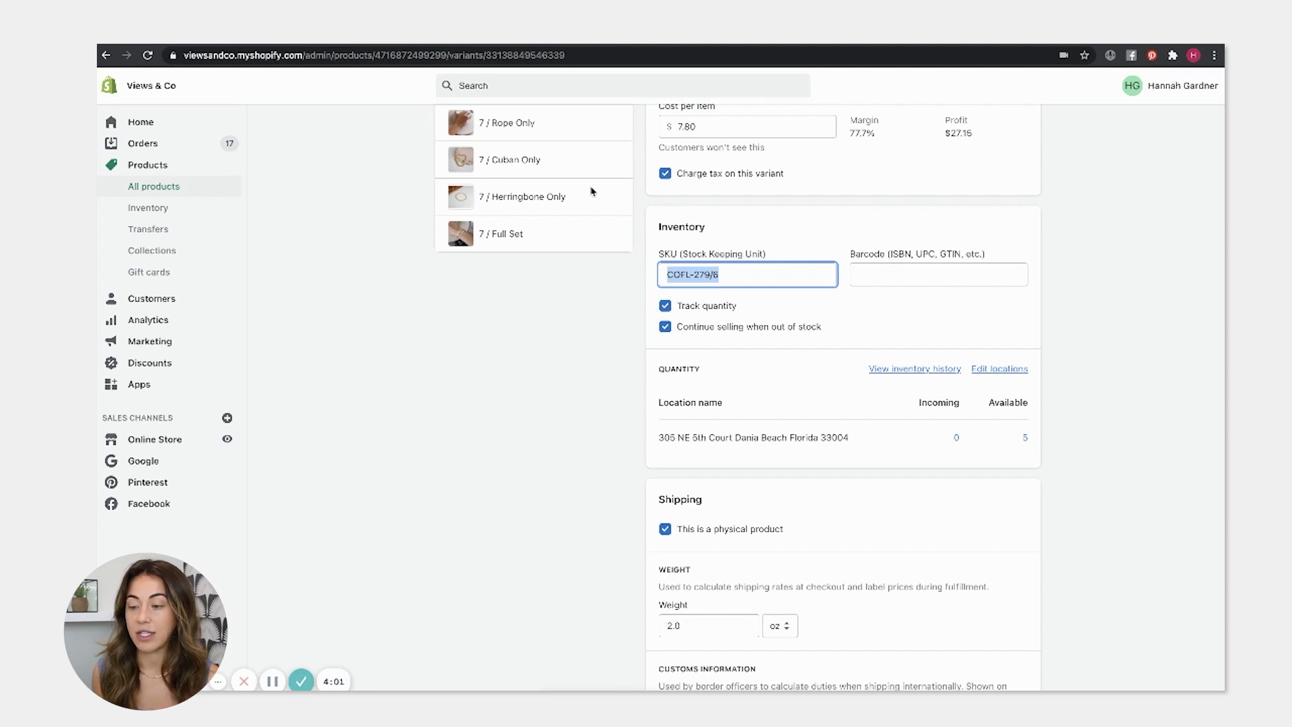
key("ctrl+Tab")
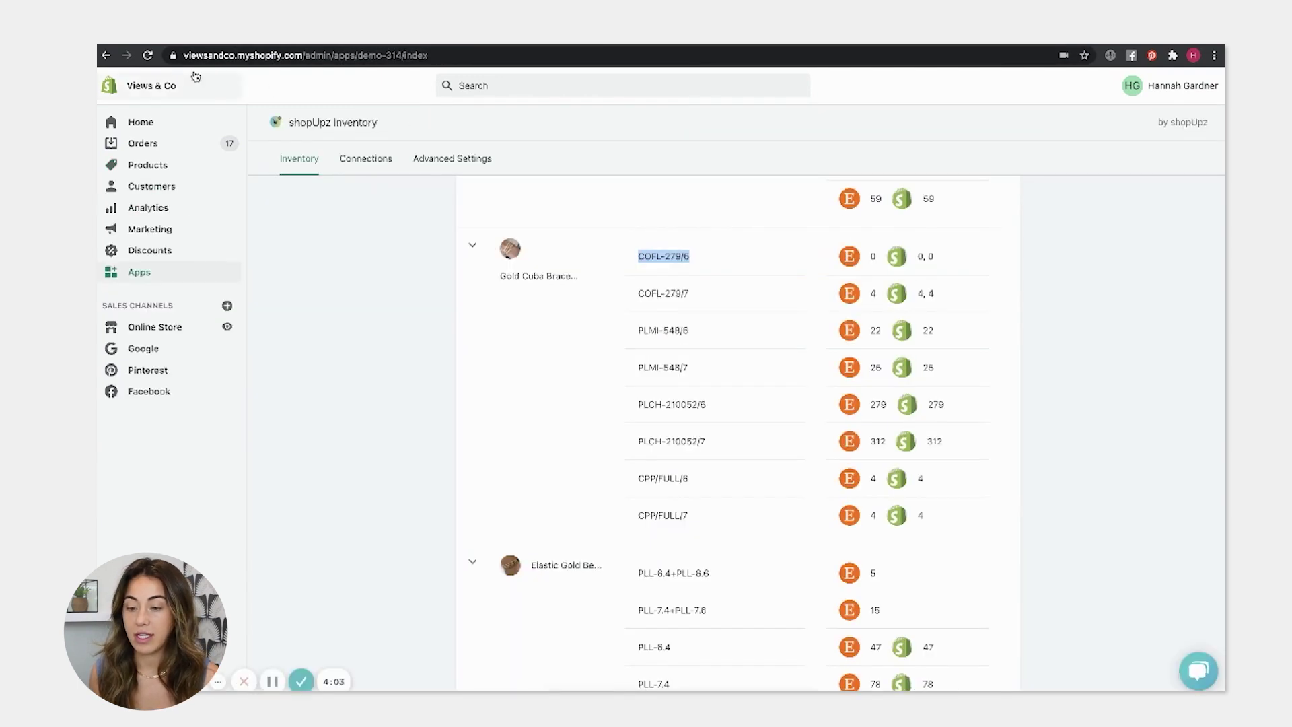
Step: Reload the shopUpz table and confirm COFL-279/6 shows Shopify stock 5 against Etsy 0
left_click(155, 57)
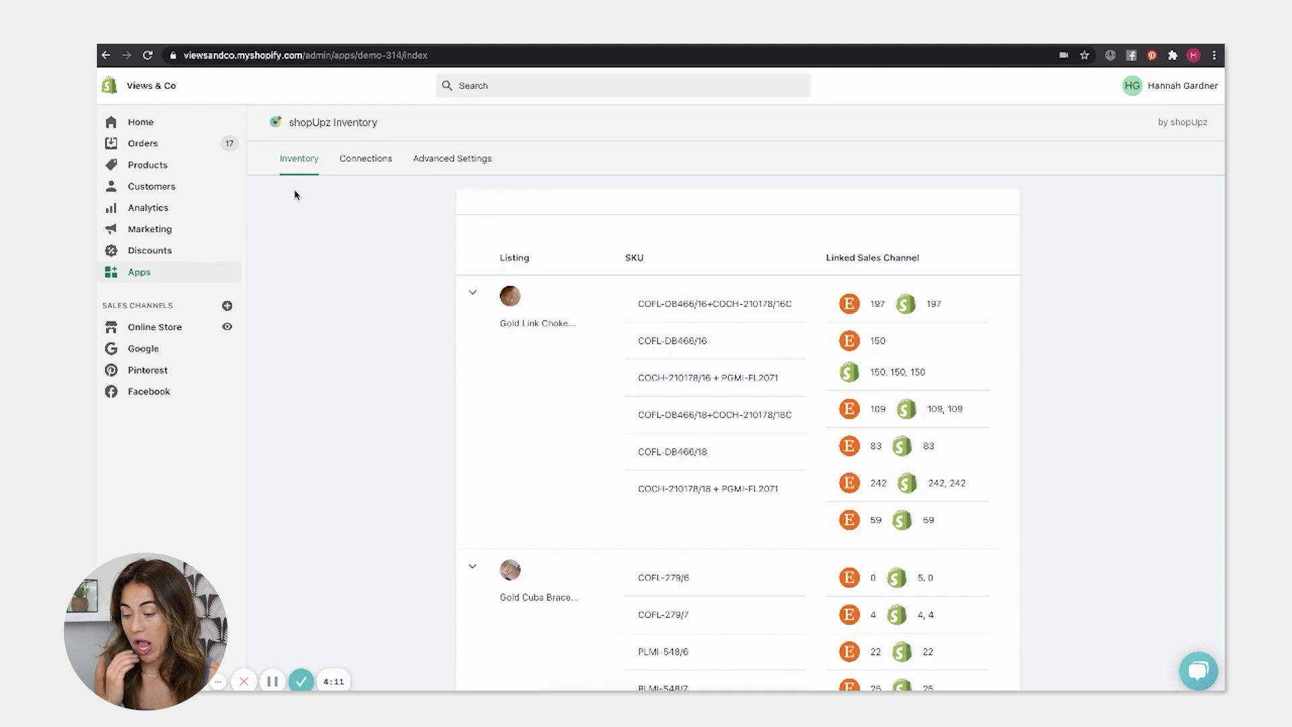
scroll(357, 282, "down", 3)
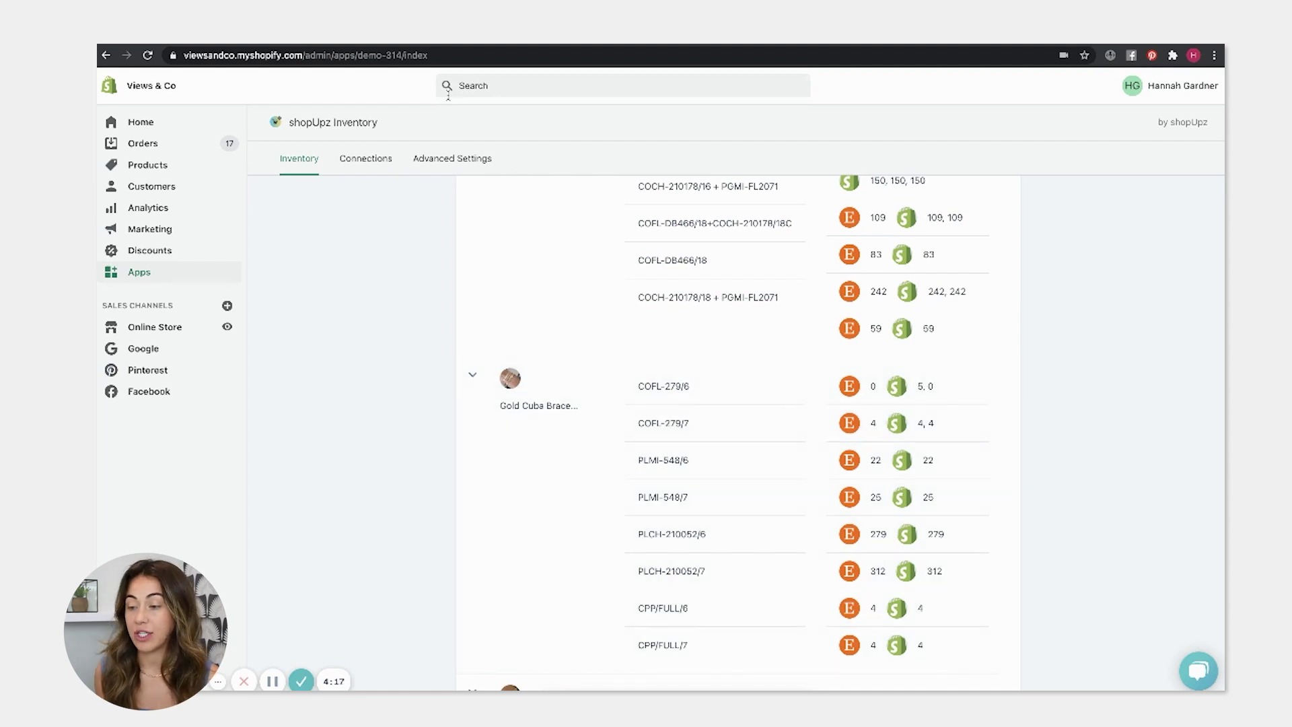
key("ctrl+Tab")
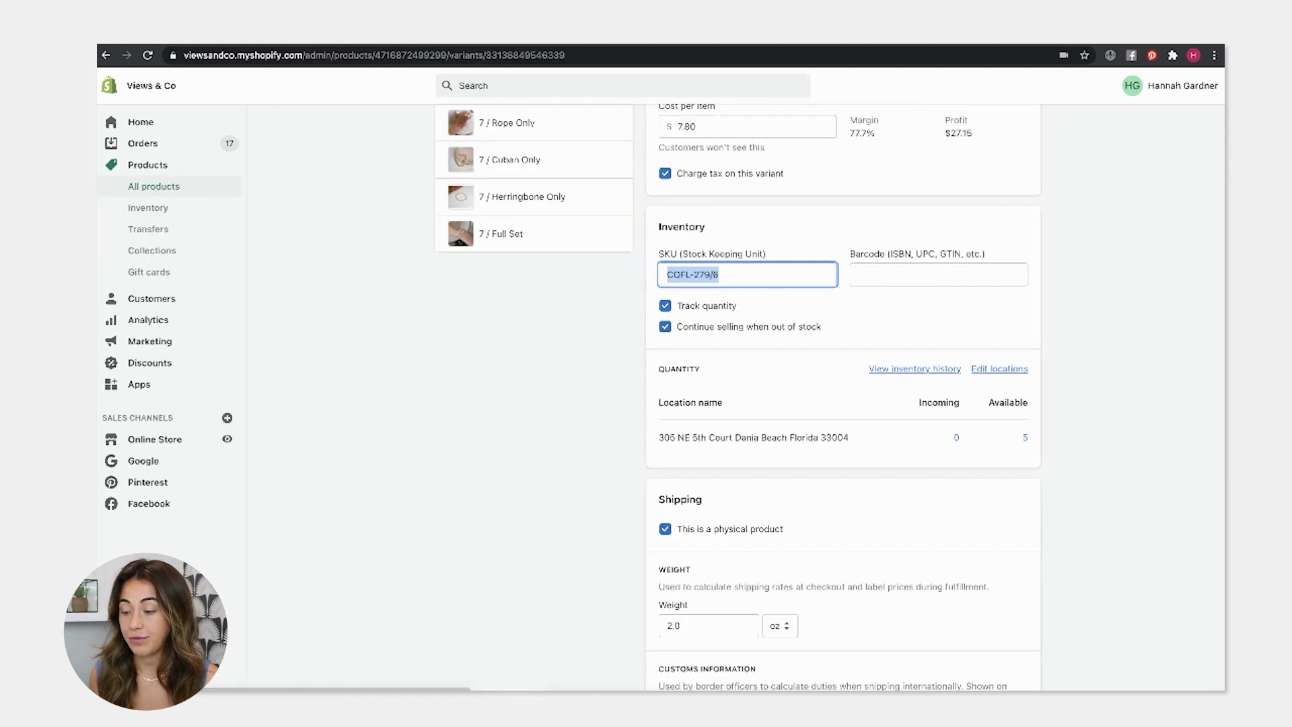
scroll(505, 262, "up", 5)
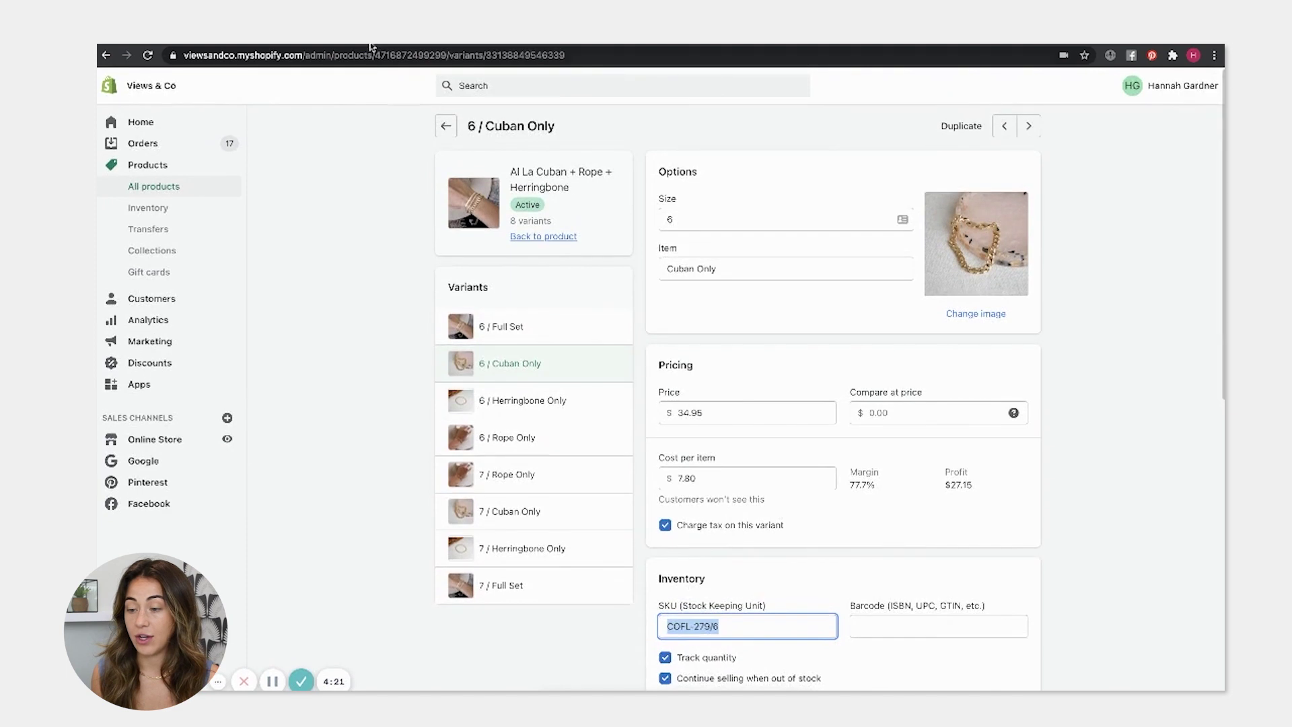
key("ctrl+Tab")
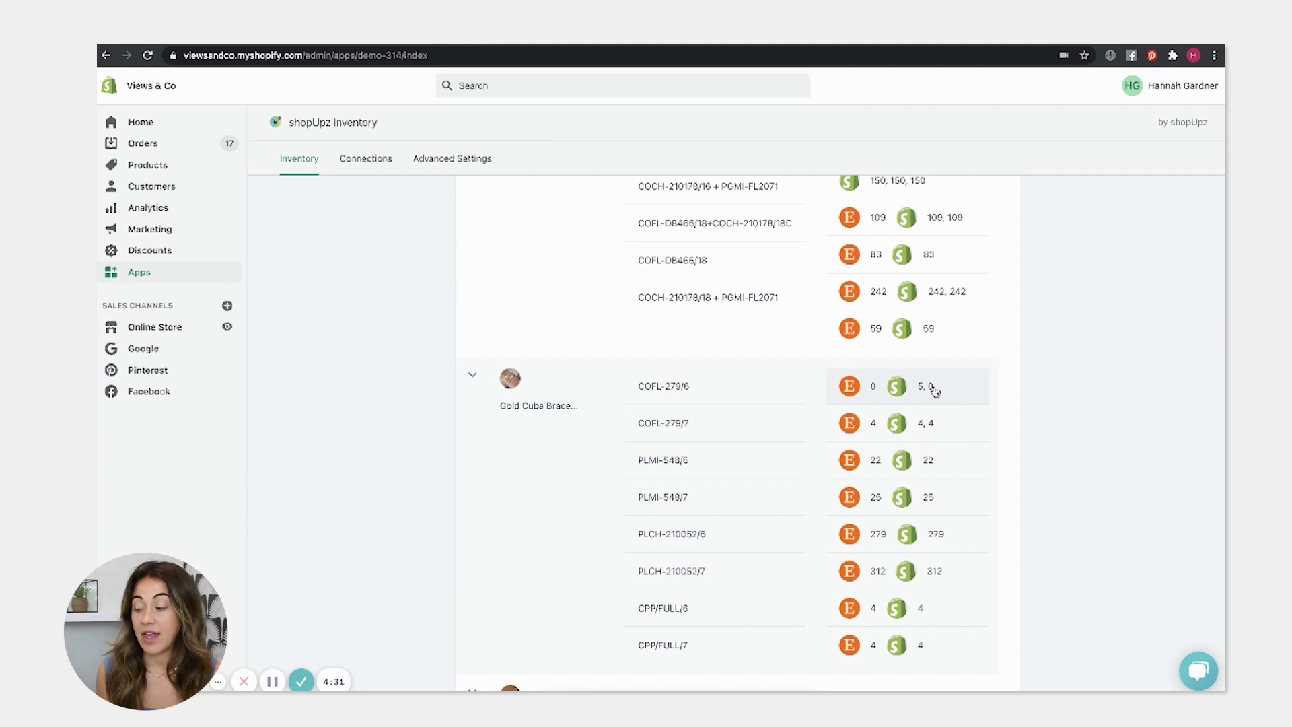
Step: Open the COFL-279/6 variant, then go back to its parent product page
left_click(506, 47)
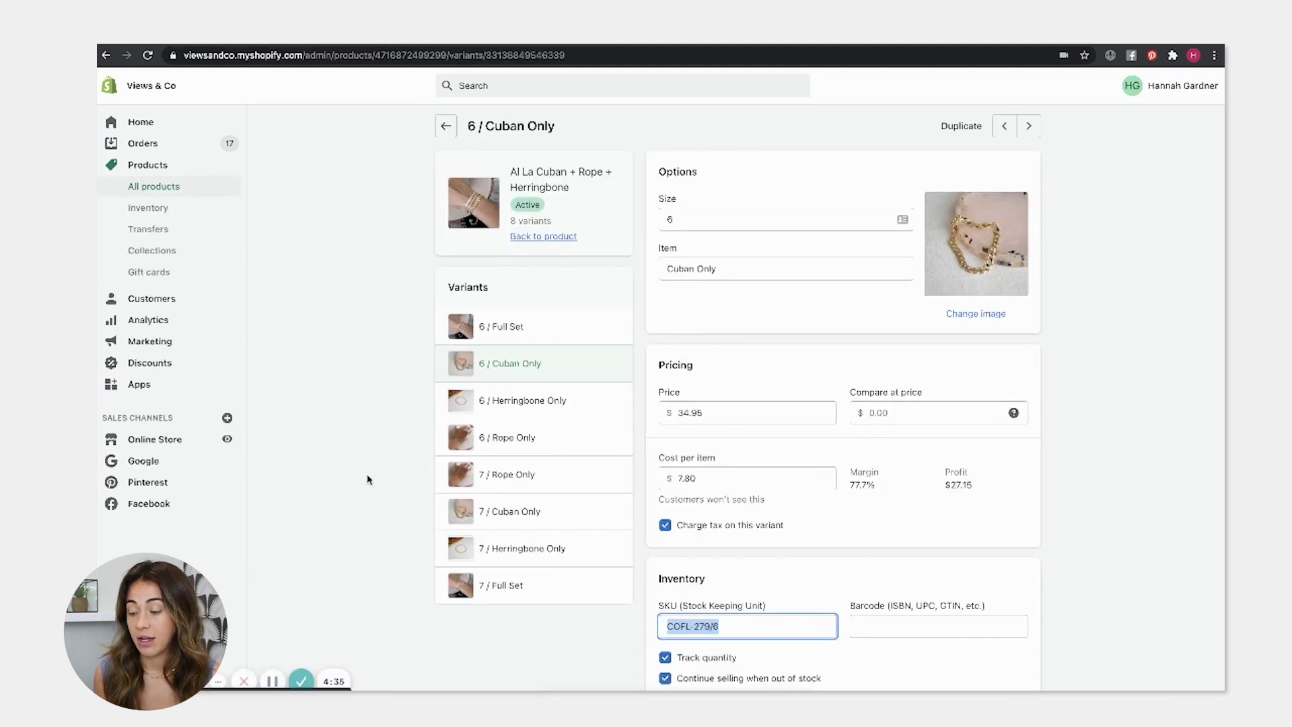
left_click(363, 401)
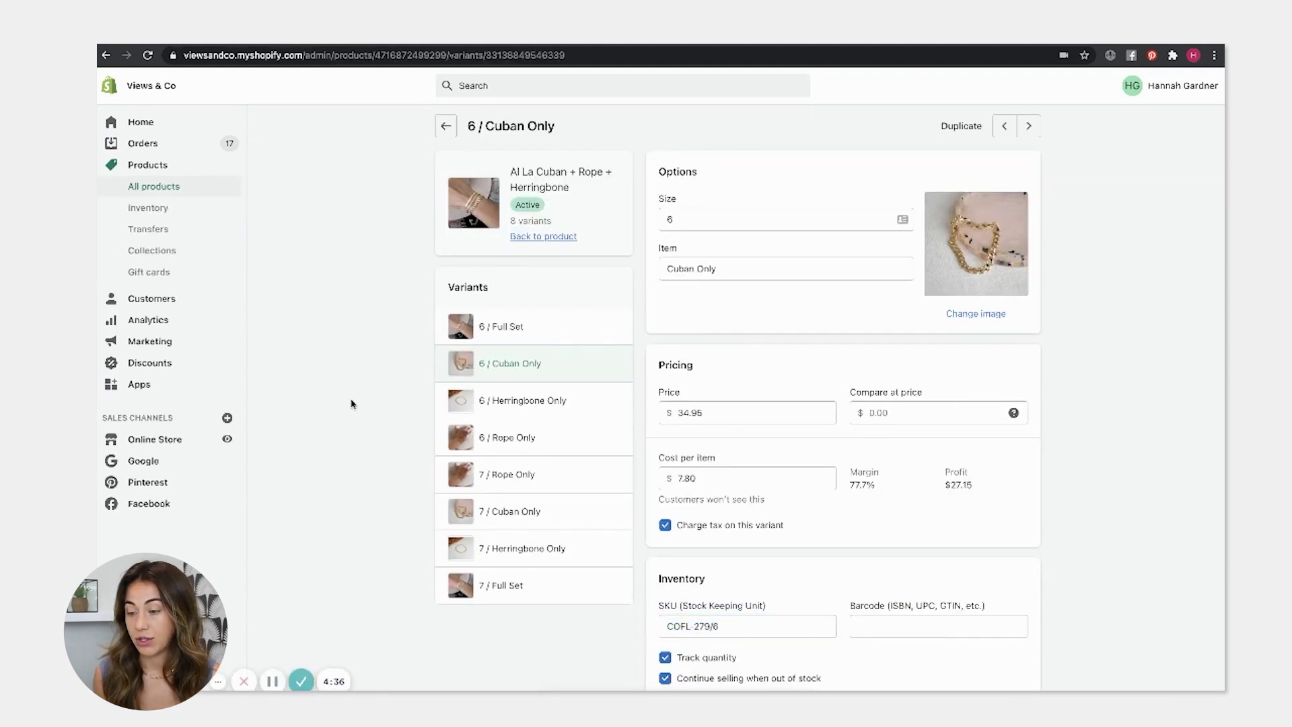
left_click(446, 127)
scroll(382, 334, "down", 3)
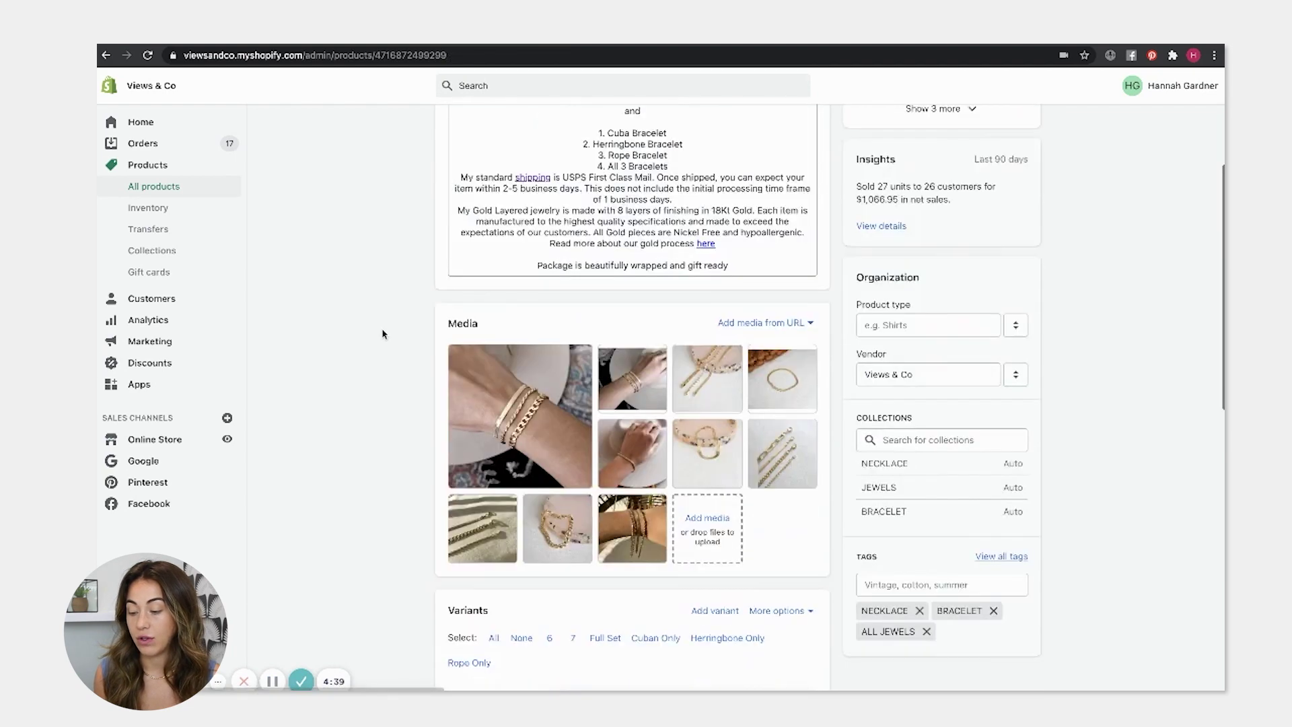
scroll(382, 334, "down", 10)
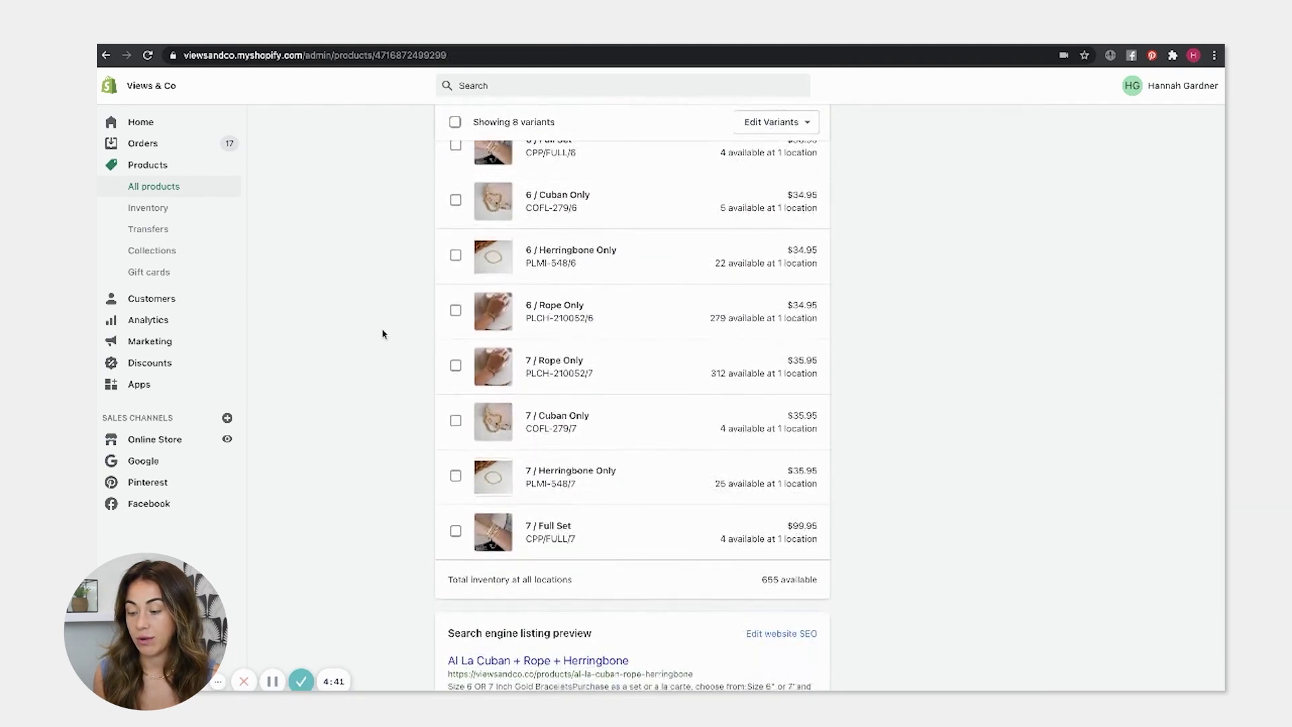
scroll(382, 335, "up", 10)
Step: Filter All products by COFL-279/6 and open the My Mother Chain product
left_click(177, 192)
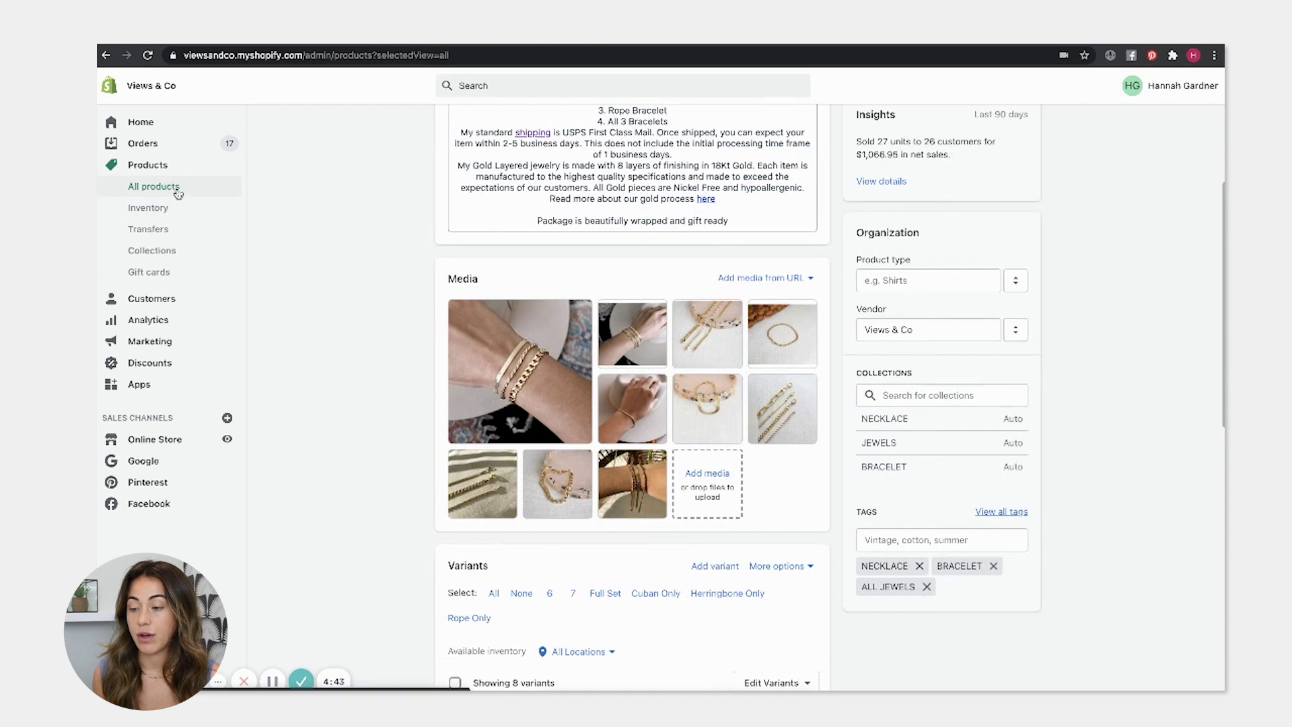
left_click(401, 202)
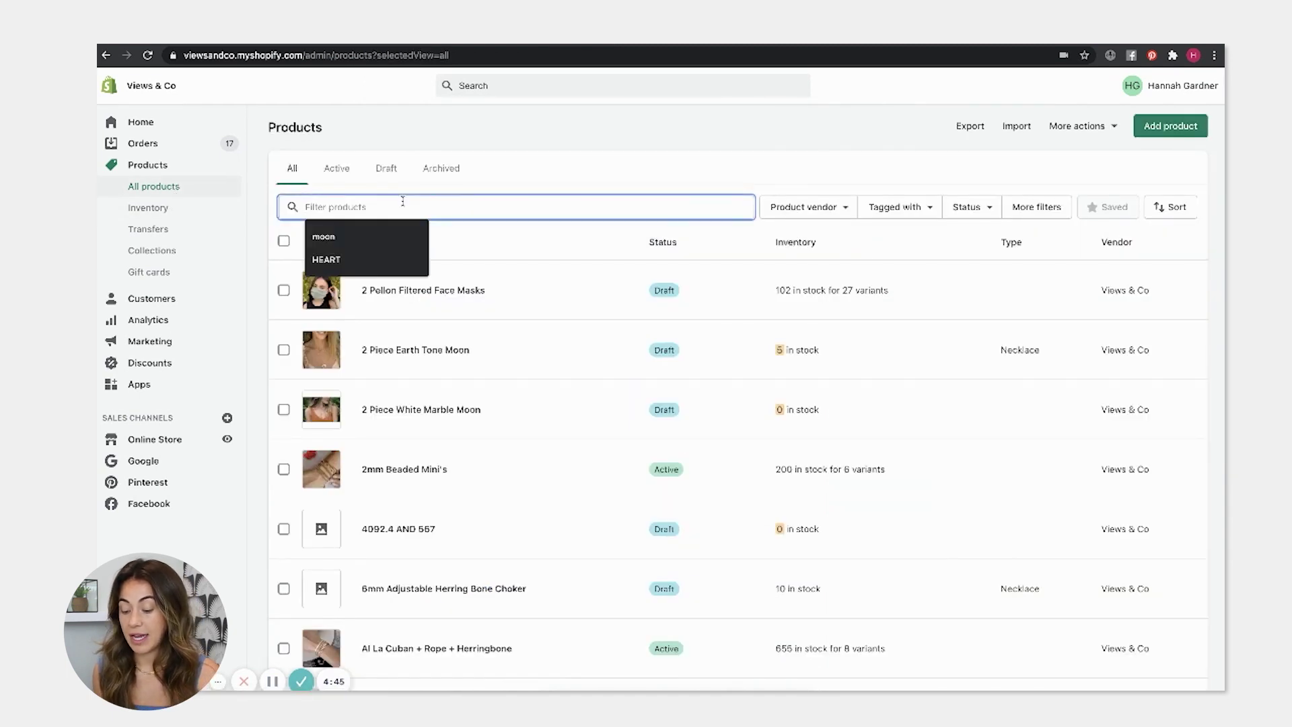
type("COFL-279/6")
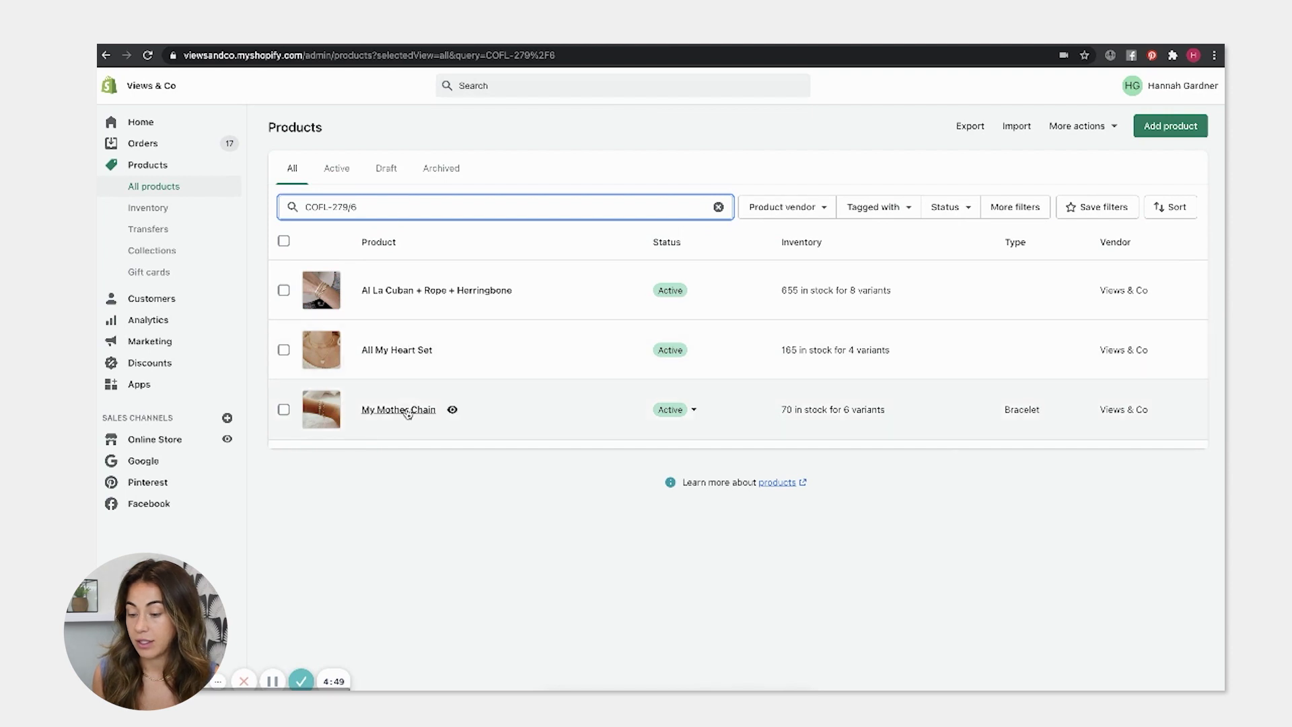
left_click(407, 412)
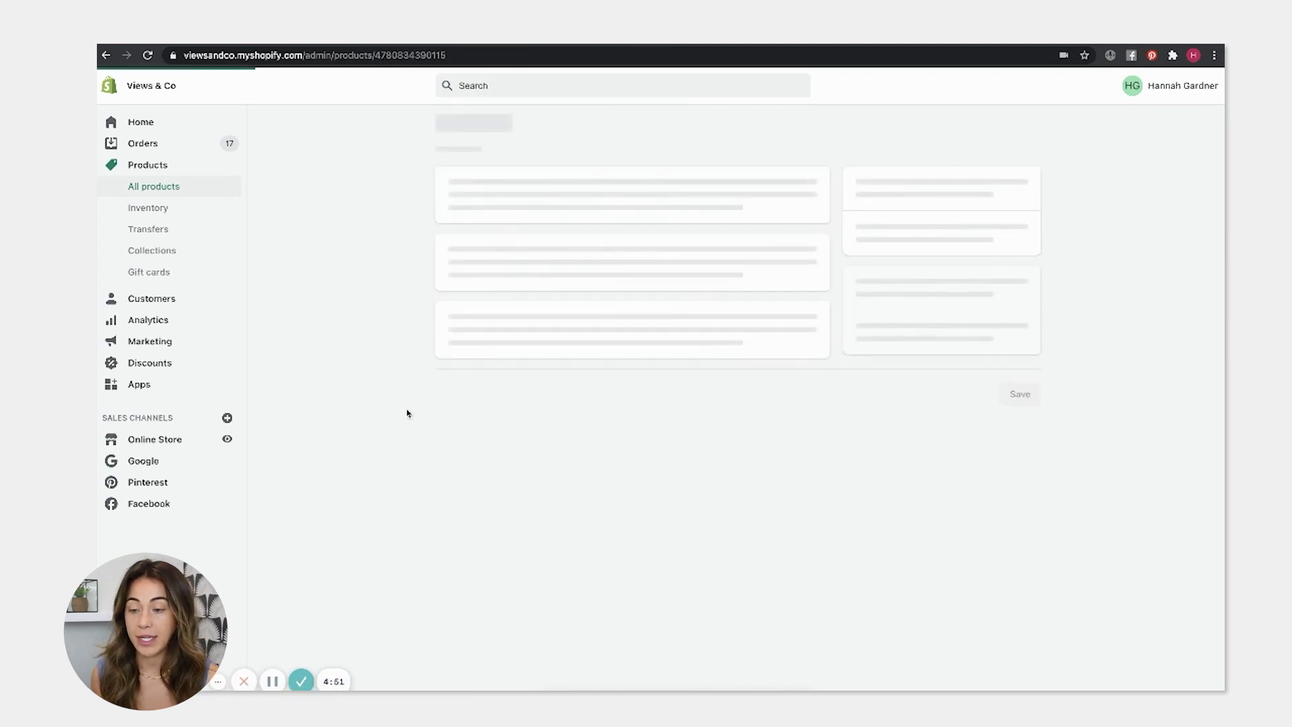
Step: Open My Mother Chain's 6" Cuban Bracelet variant and check its 5 available (3 and 2)
scroll(407, 413, "down", 10)
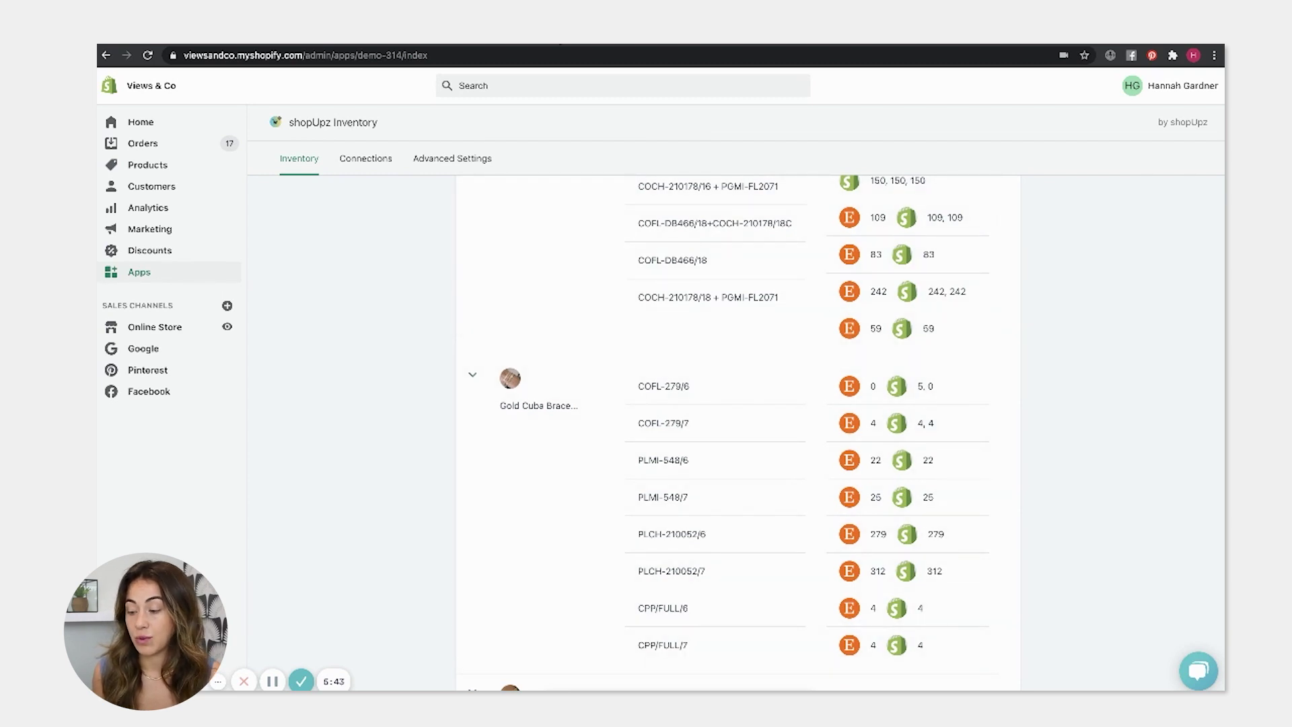
key("ctrl+Tab")
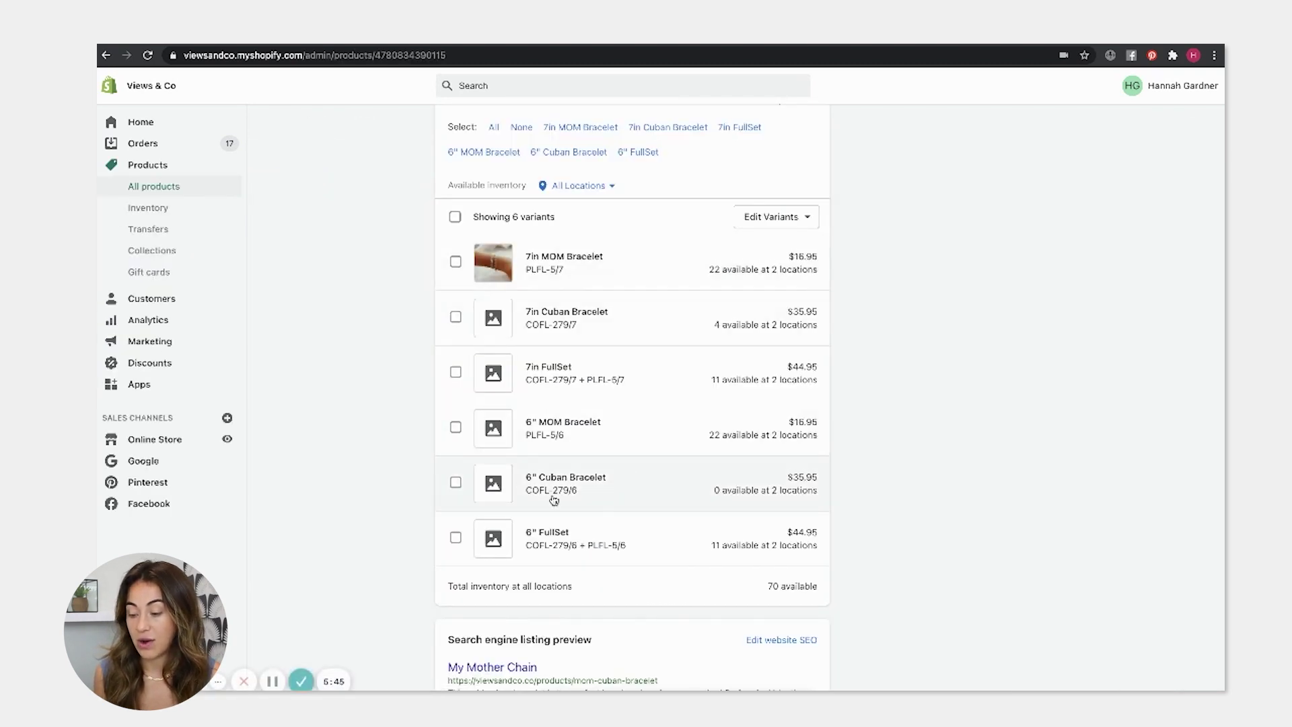
left_click(623, 498)
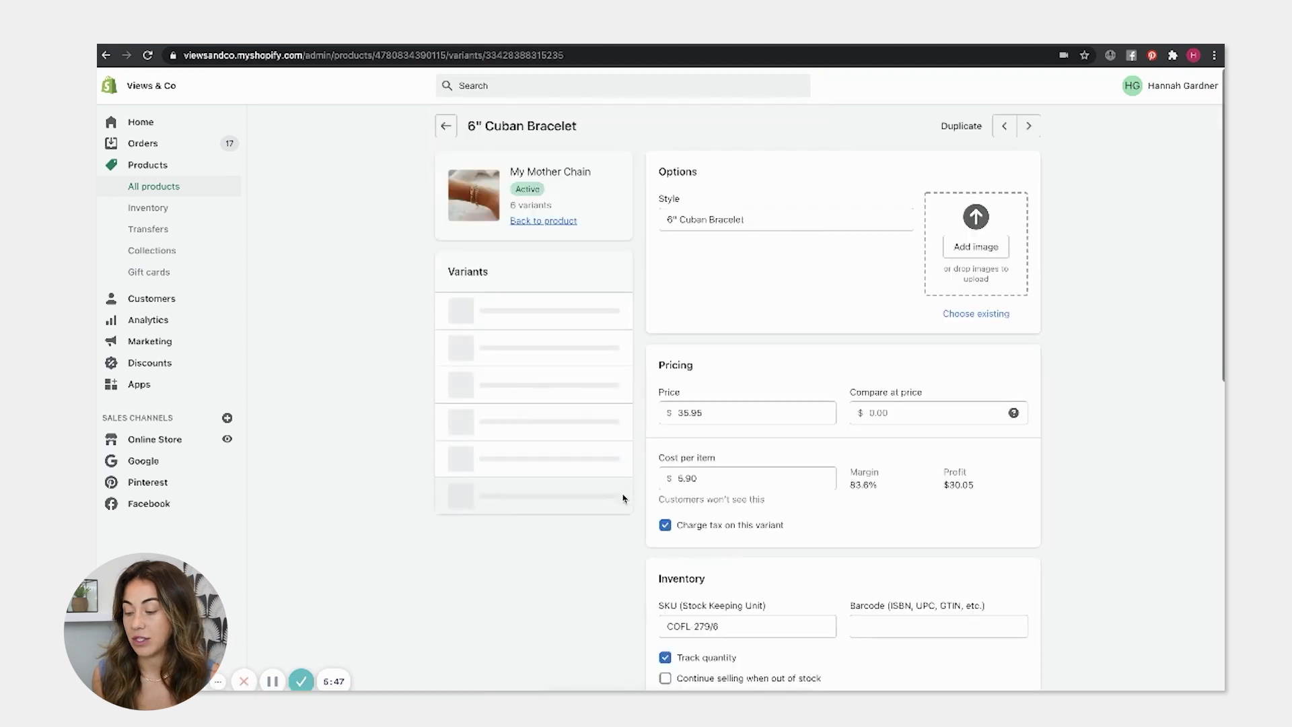
scroll(652, 527, "down", 2)
scroll(862, 522, "down", 4)
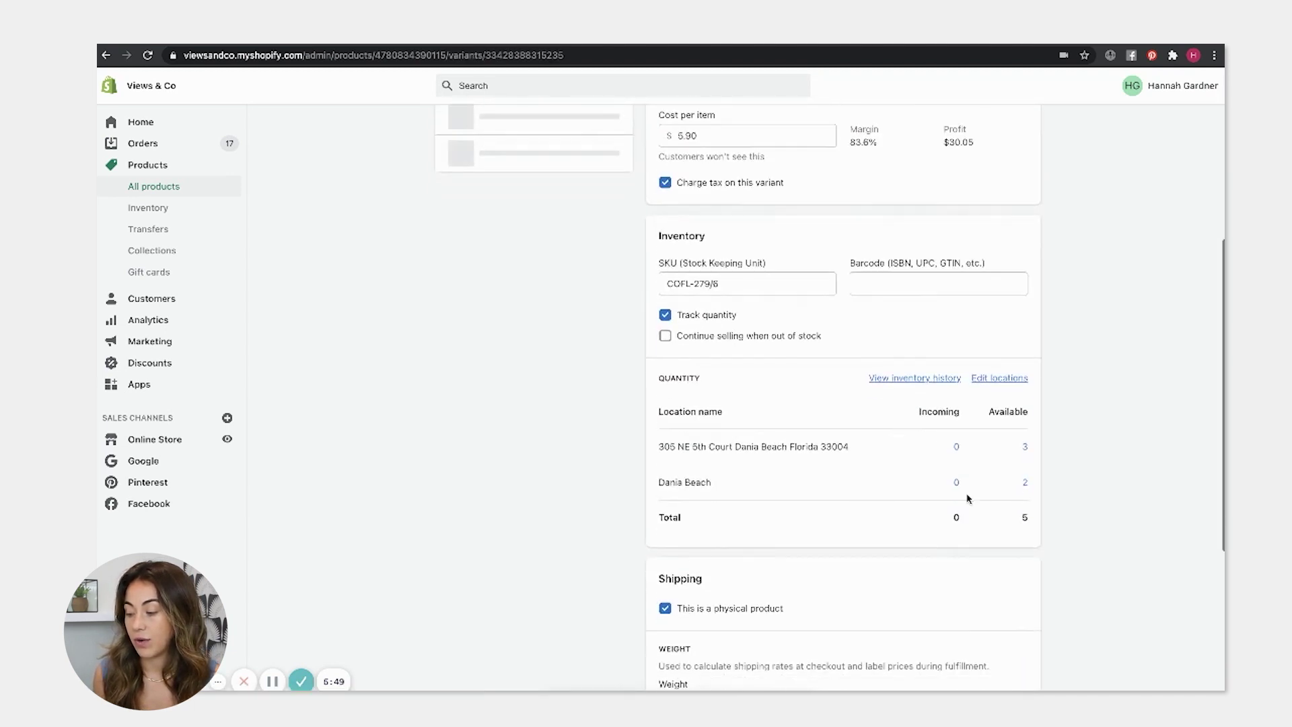
scroll(1027, 446, "up", 2)
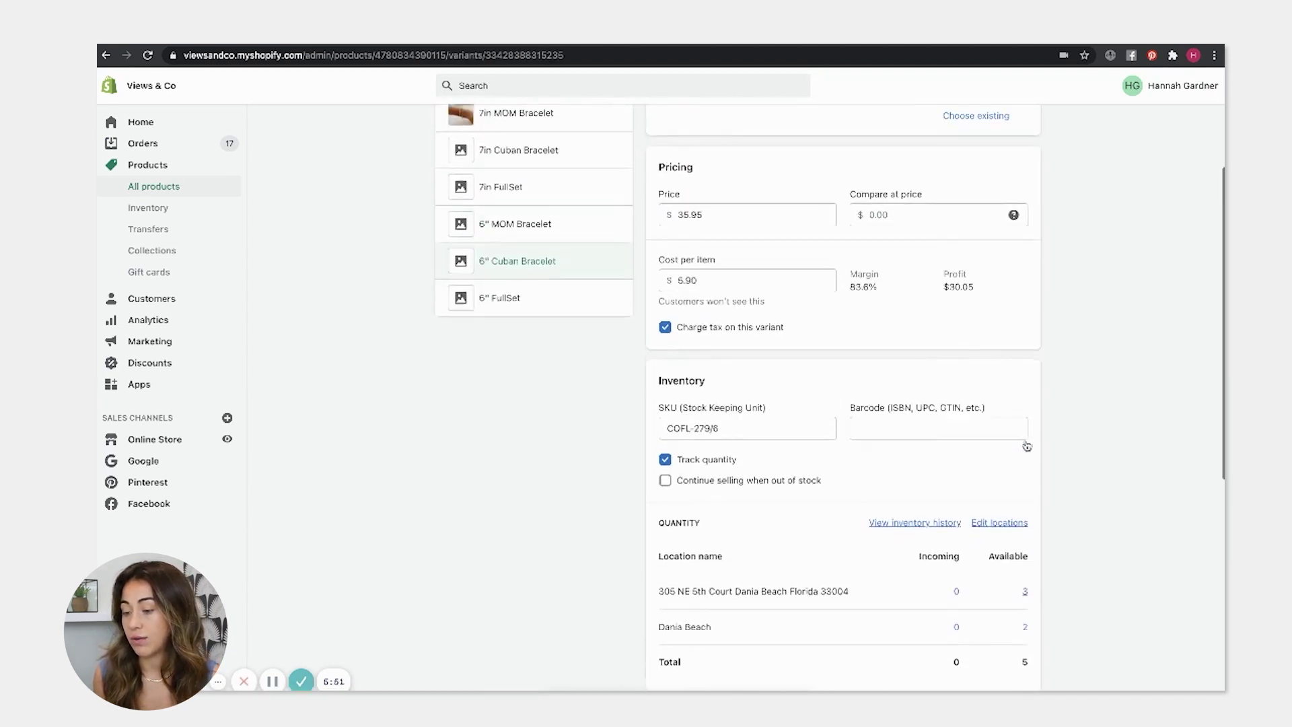
scroll(1027, 447, "down", 3)
scroll(1026, 446, "up", 3)
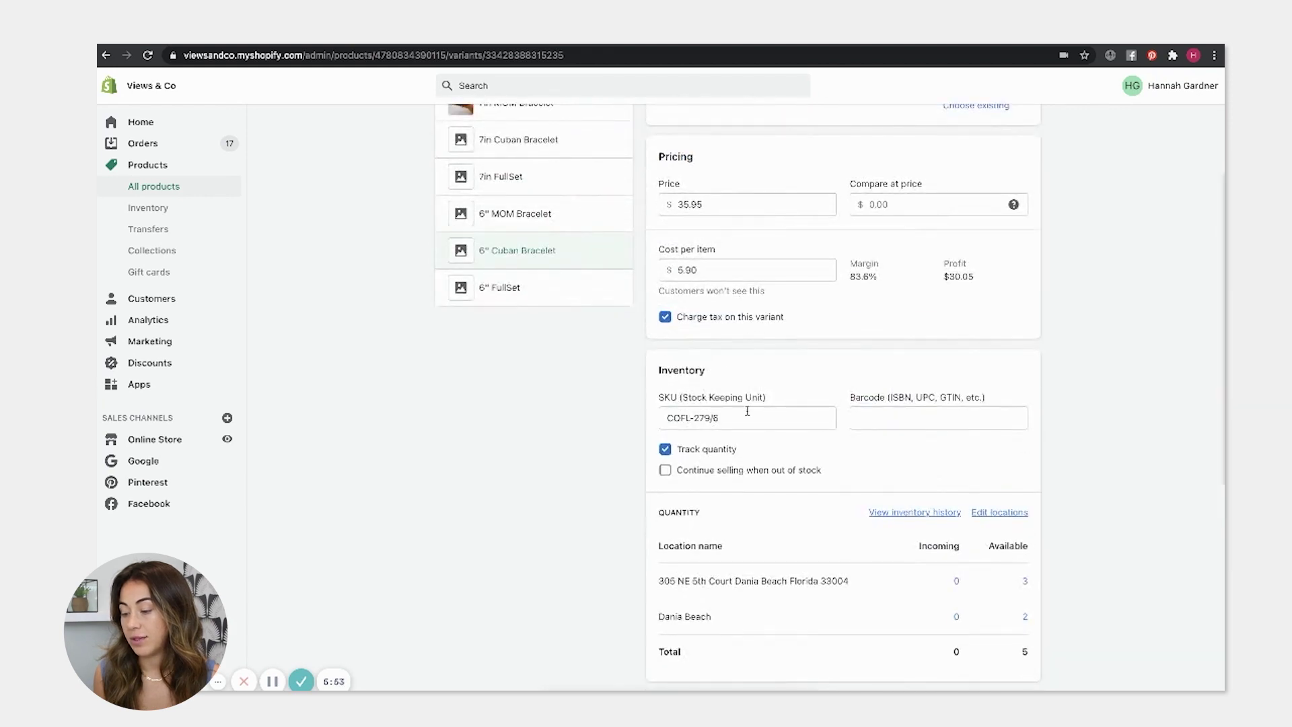
scroll(871, 449, "up", 2)
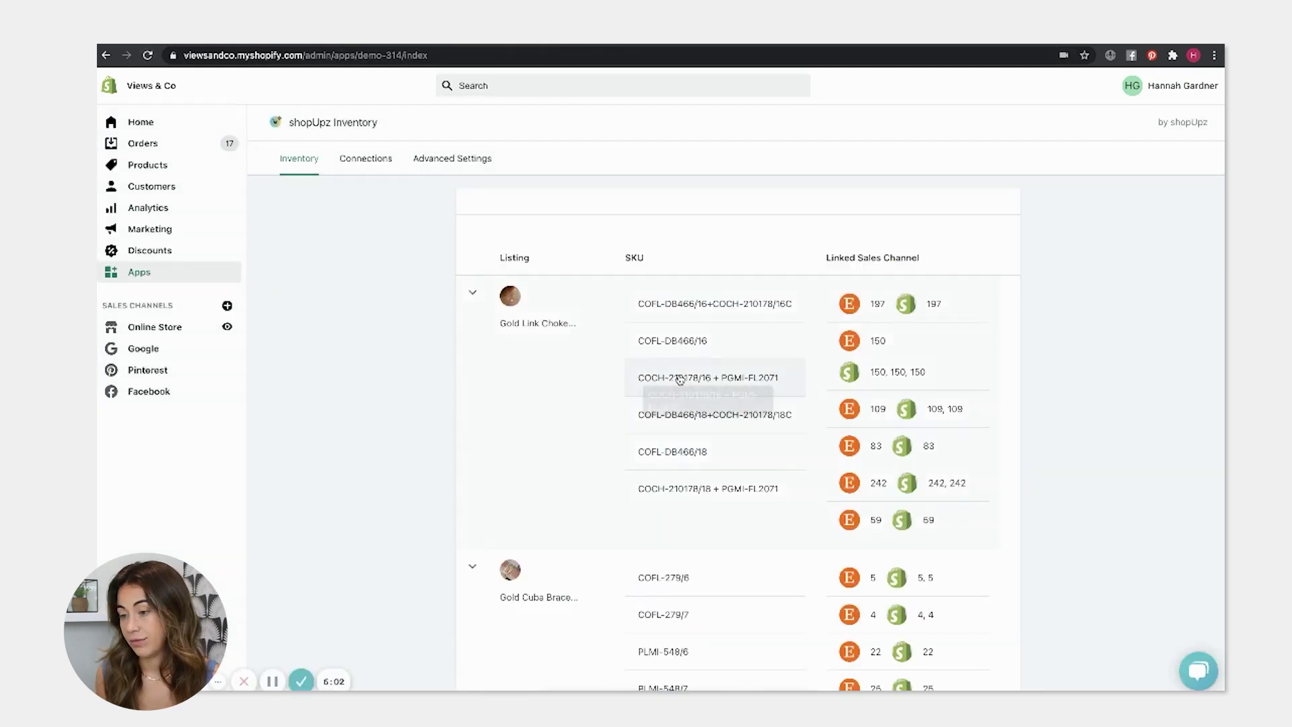
scroll(680, 380, "down", 3)
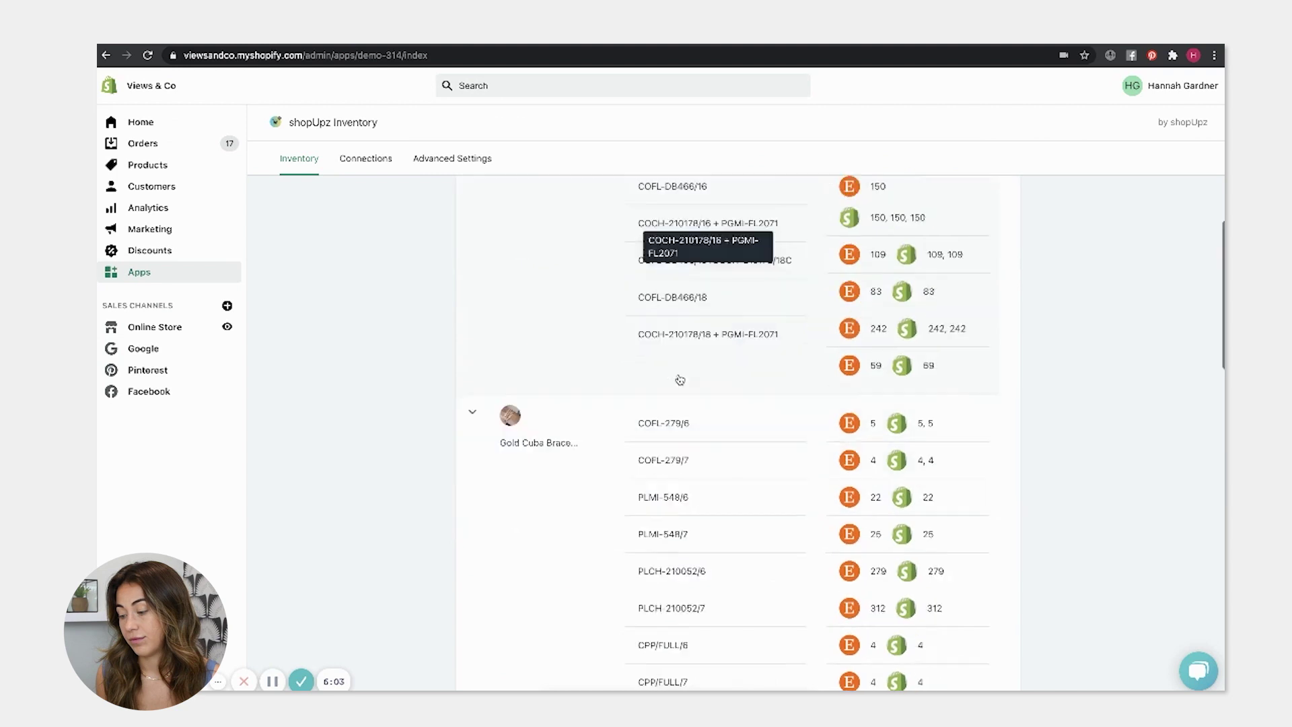
scroll(680, 380, "down", 2)
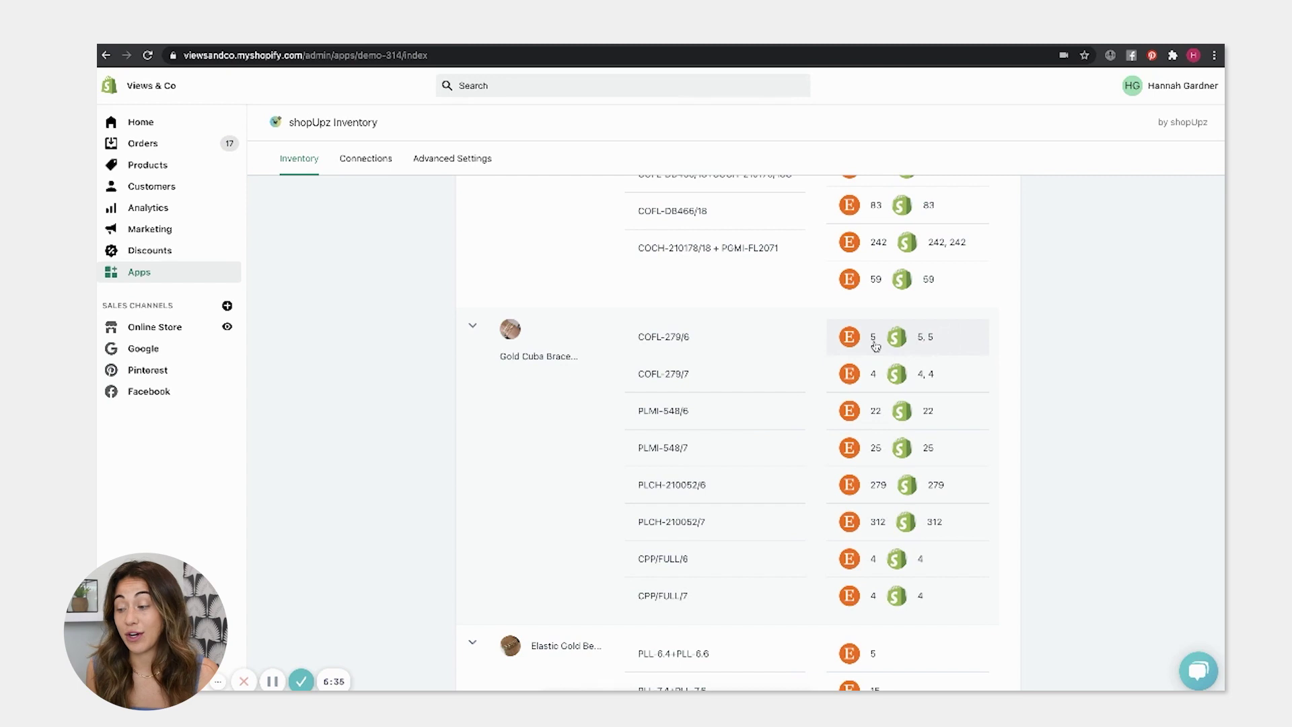
scroll(875, 346, "down", 2)
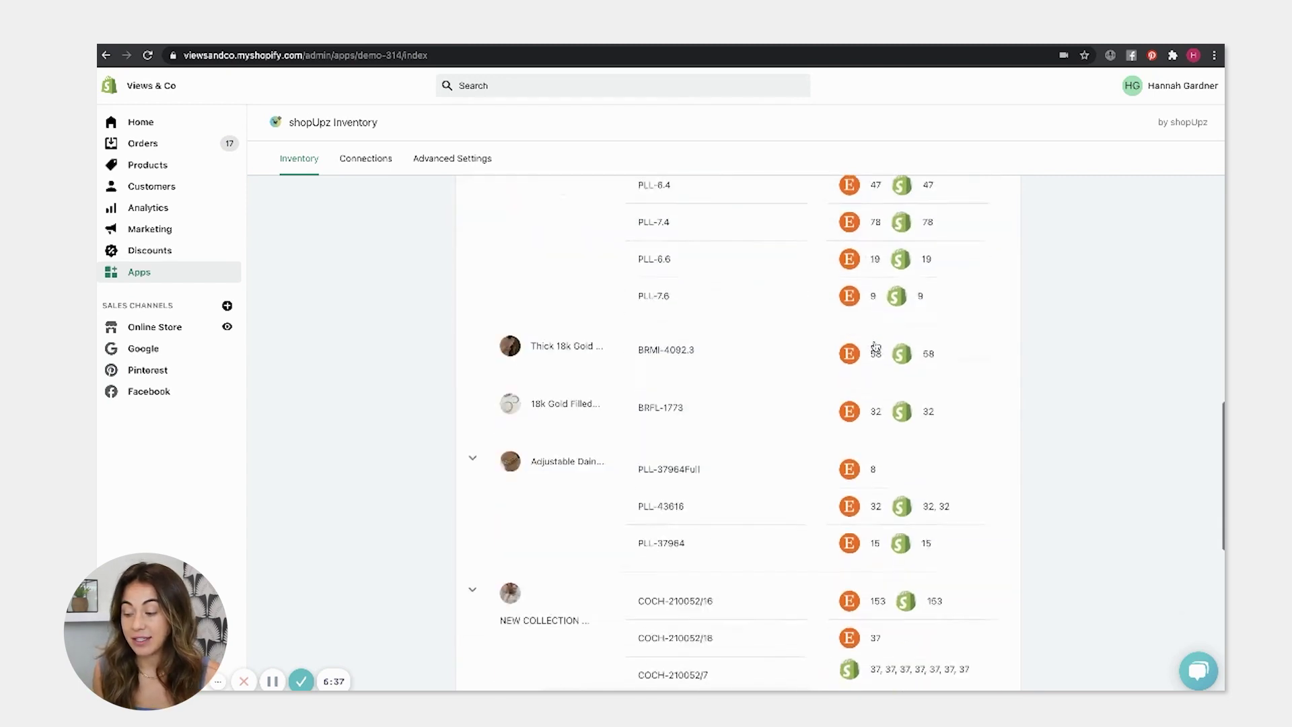
scroll(876, 347, "down", 5)
scroll(875, 347, "up", 12)
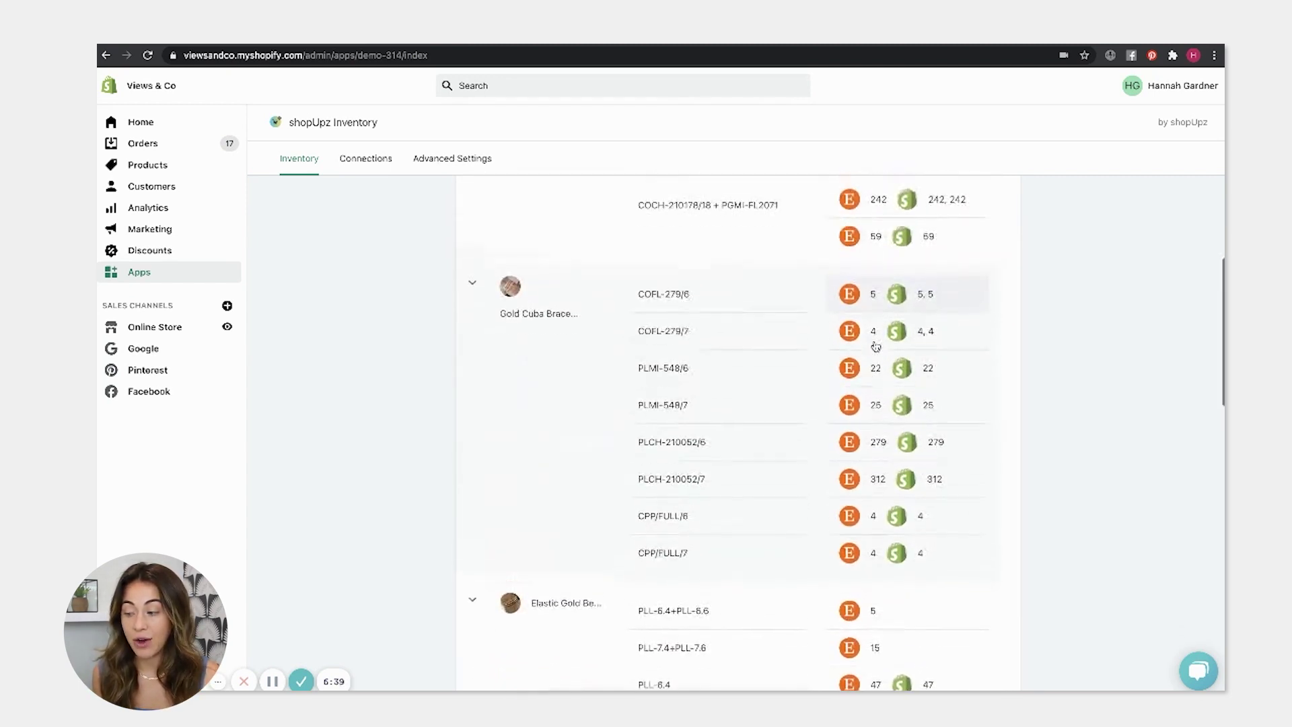
scroll(875, 347, "up", 1)
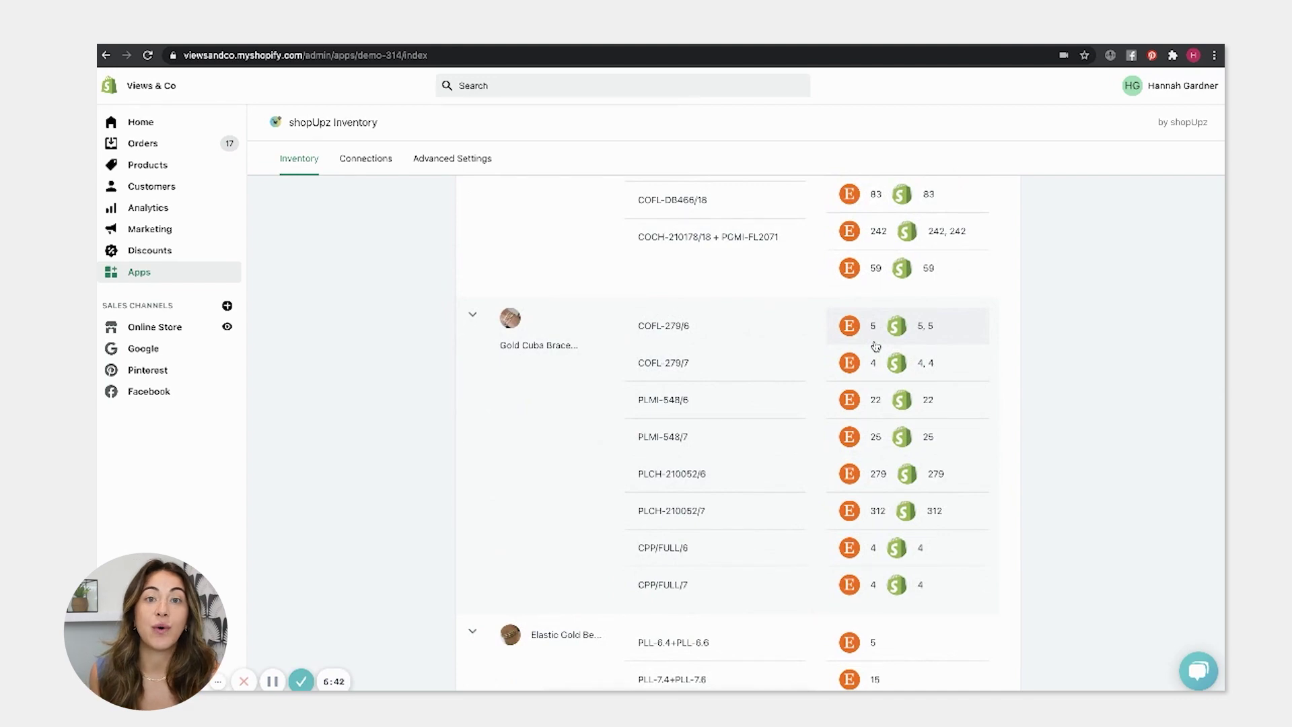
scroll(876, 347, "down", 15)
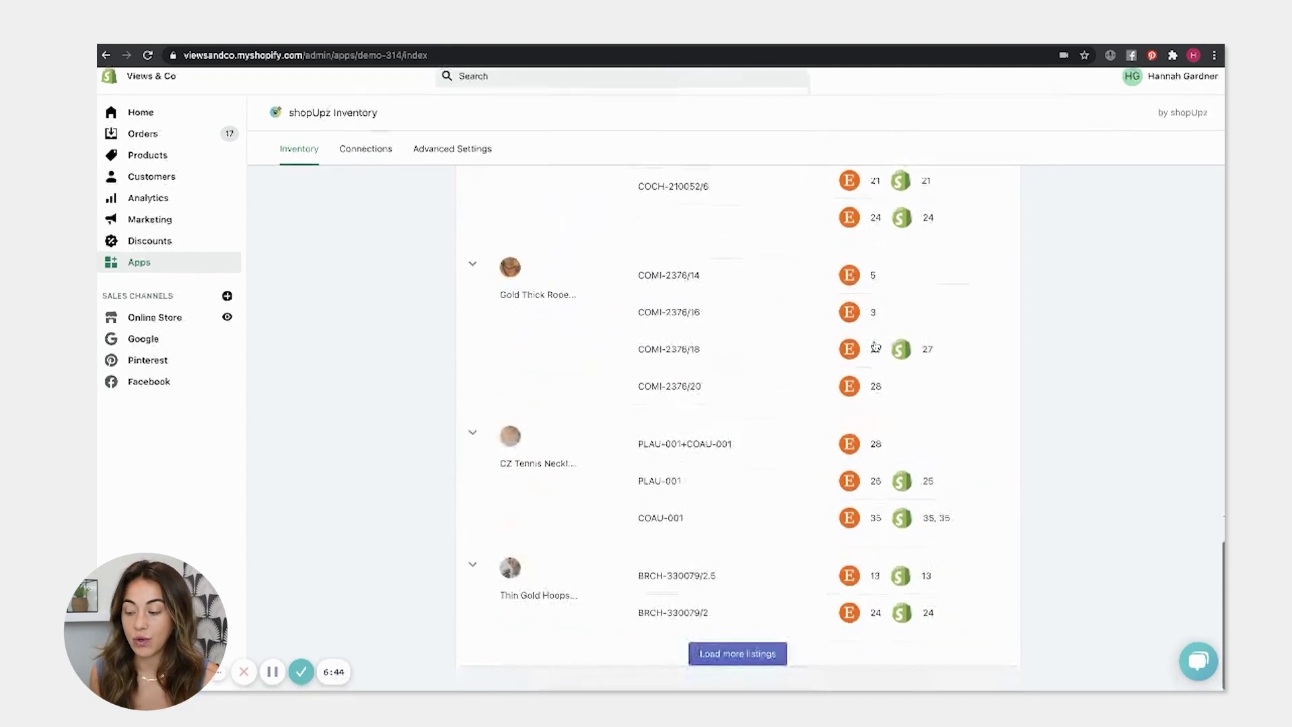
scroll(1092, 242, "up", 15)
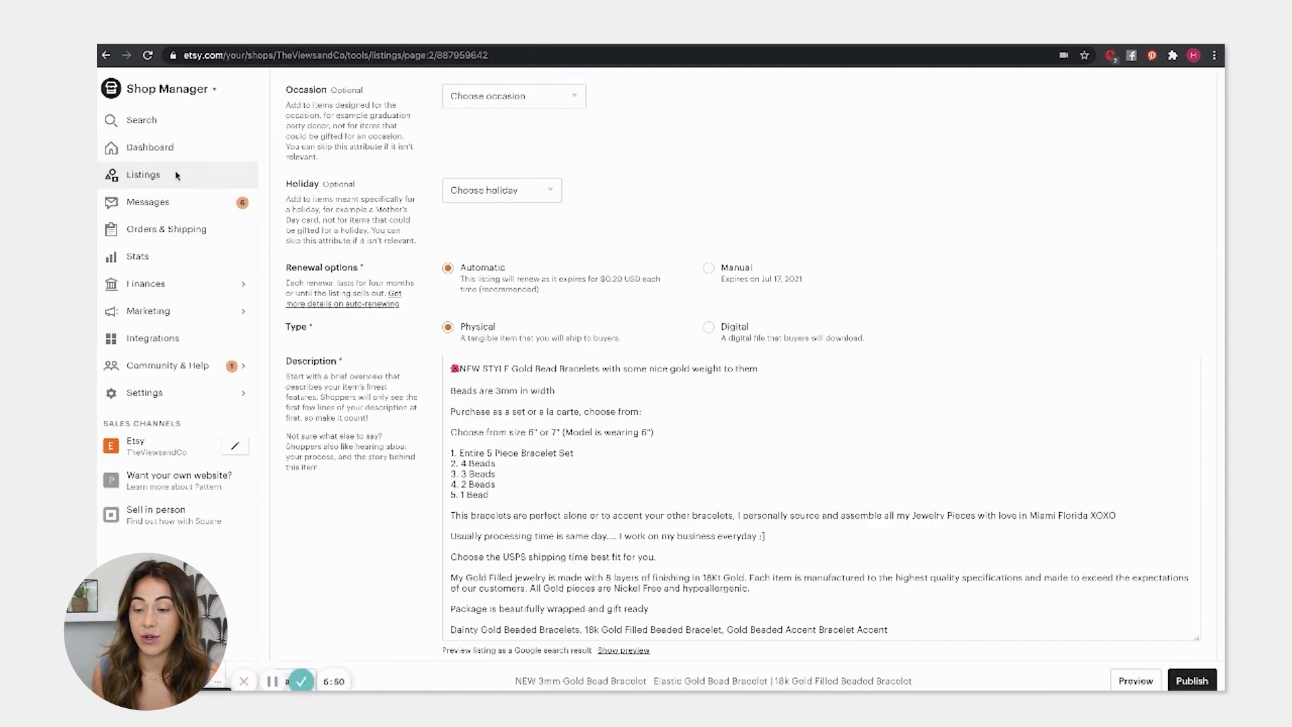
left_click(177, 175)
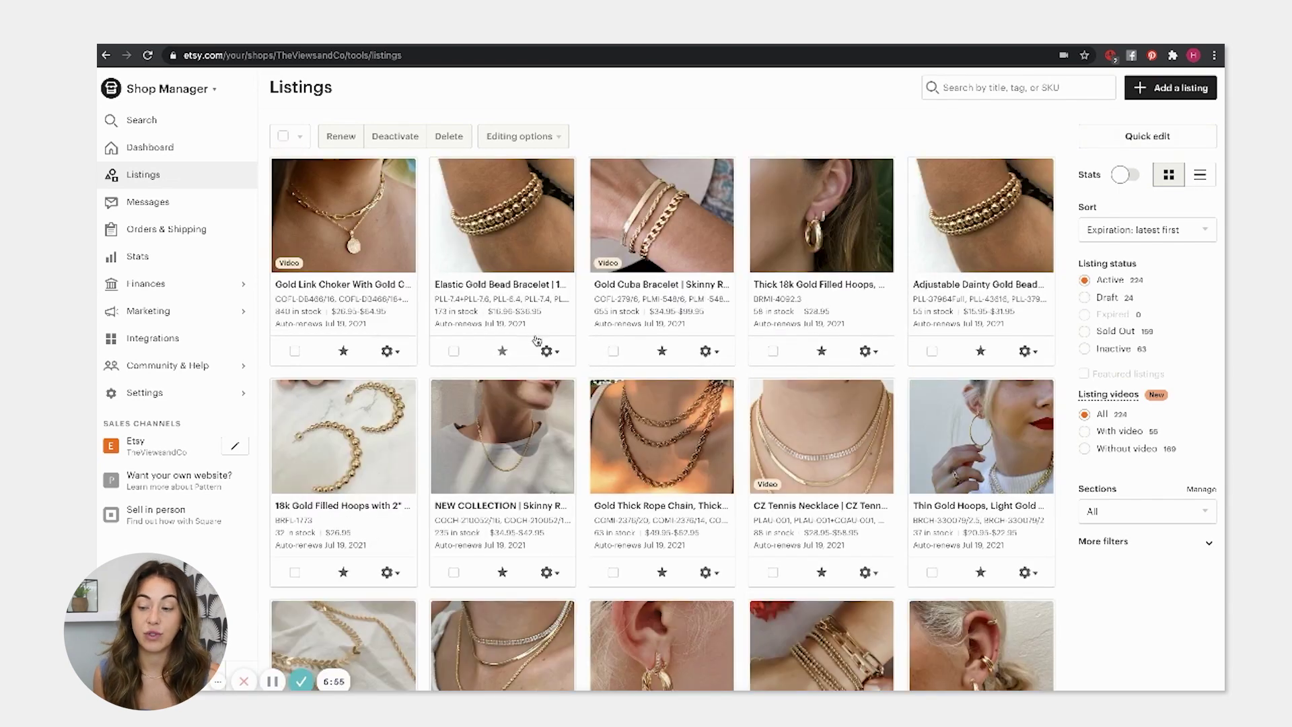
Step: Scroll the Etsy listings grid to review stock, e.g. Gold Twisted Hoop Earrings at 319
scroll(696, 324, "down", 2)
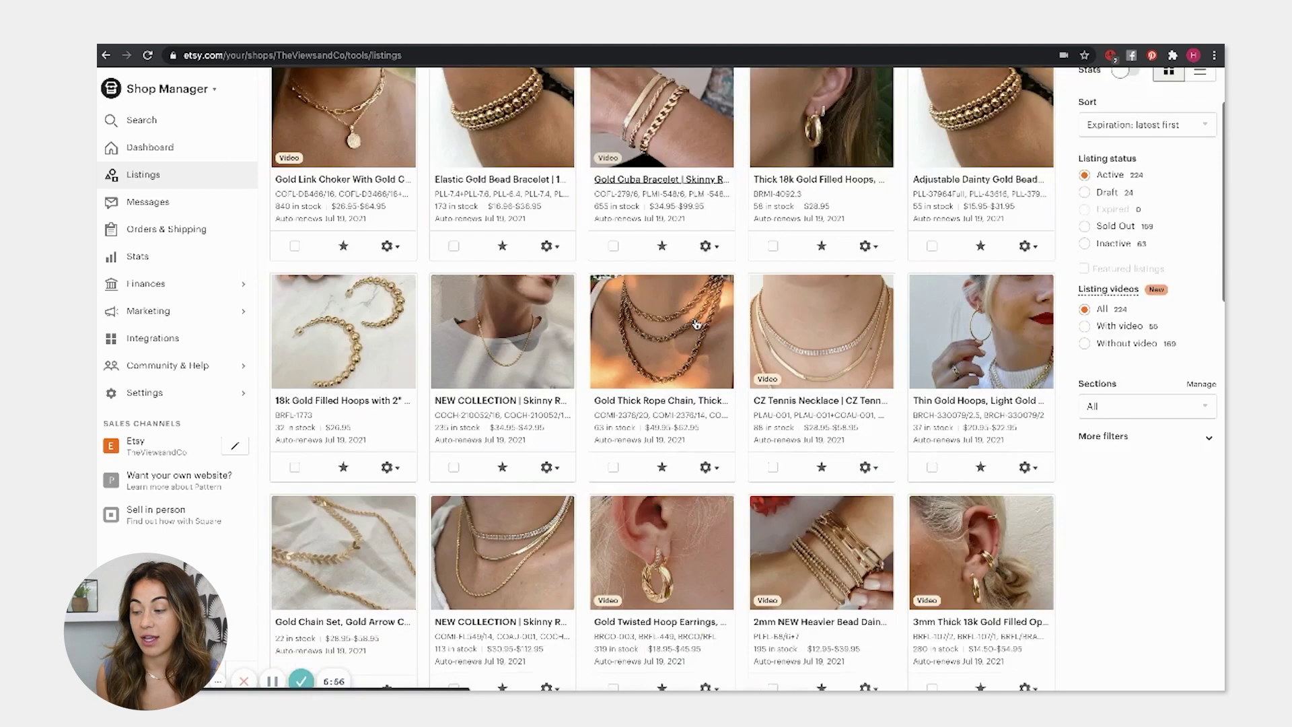
scroll(696, 325, "down", 5)
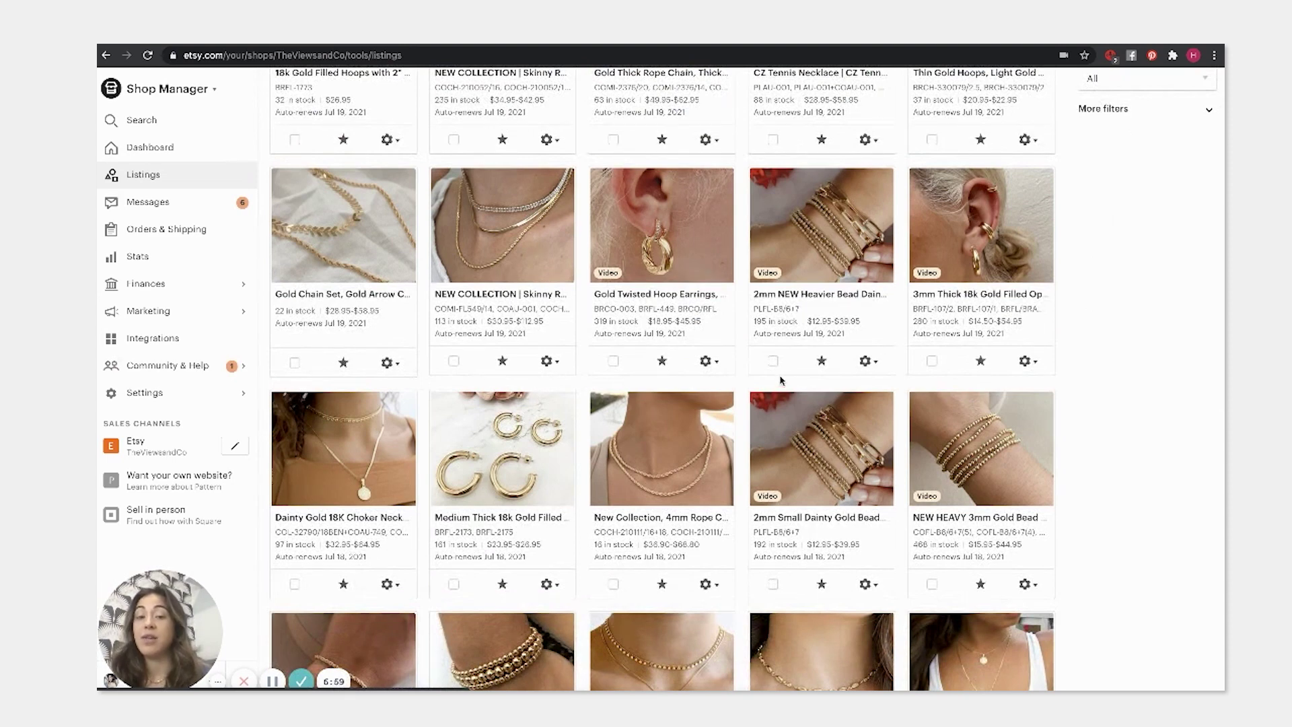